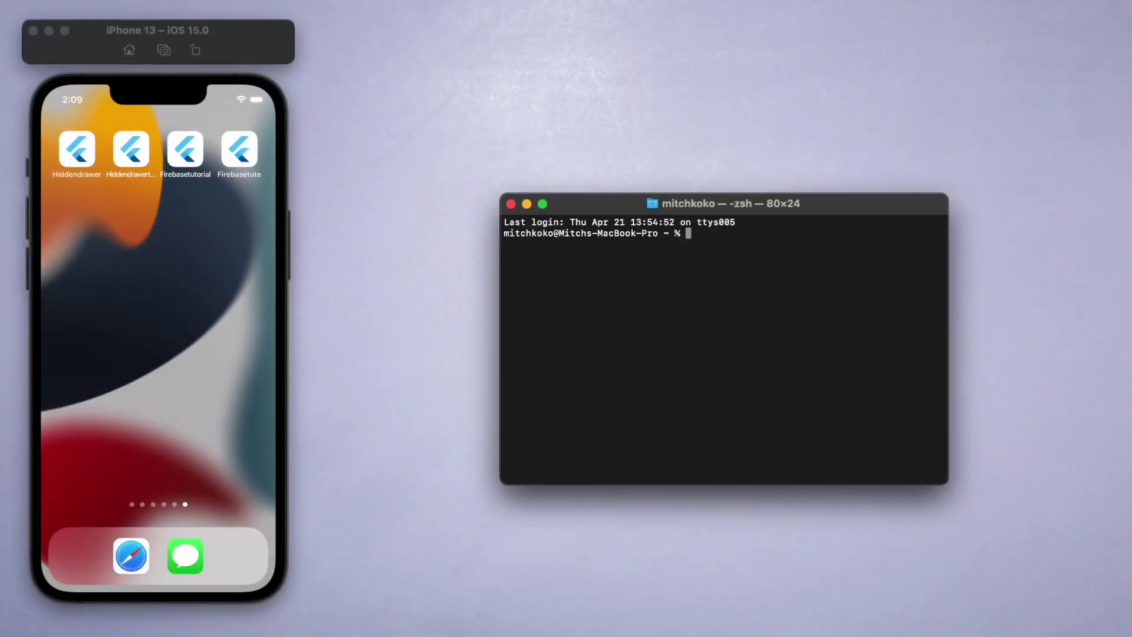
type("cd ")
type("desktop")
From the Desktop, run flutter create with a custom --org to make the firebasetutorial project
key("Return")
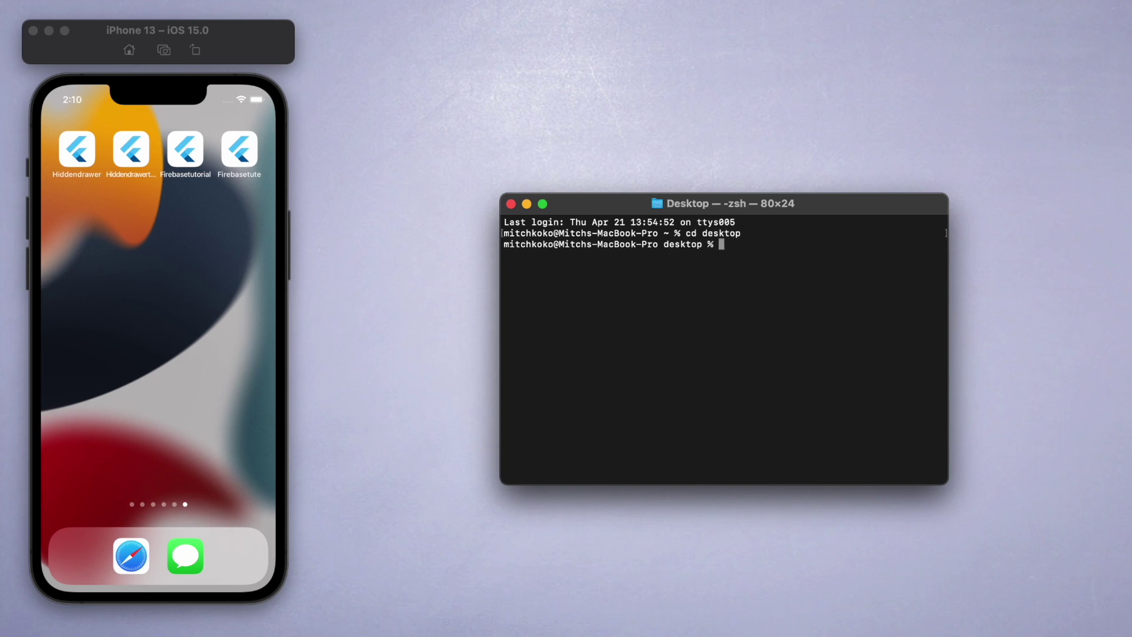
type("flutter cre")
type("ate p")
type("rojectname")
key("BackSpace")
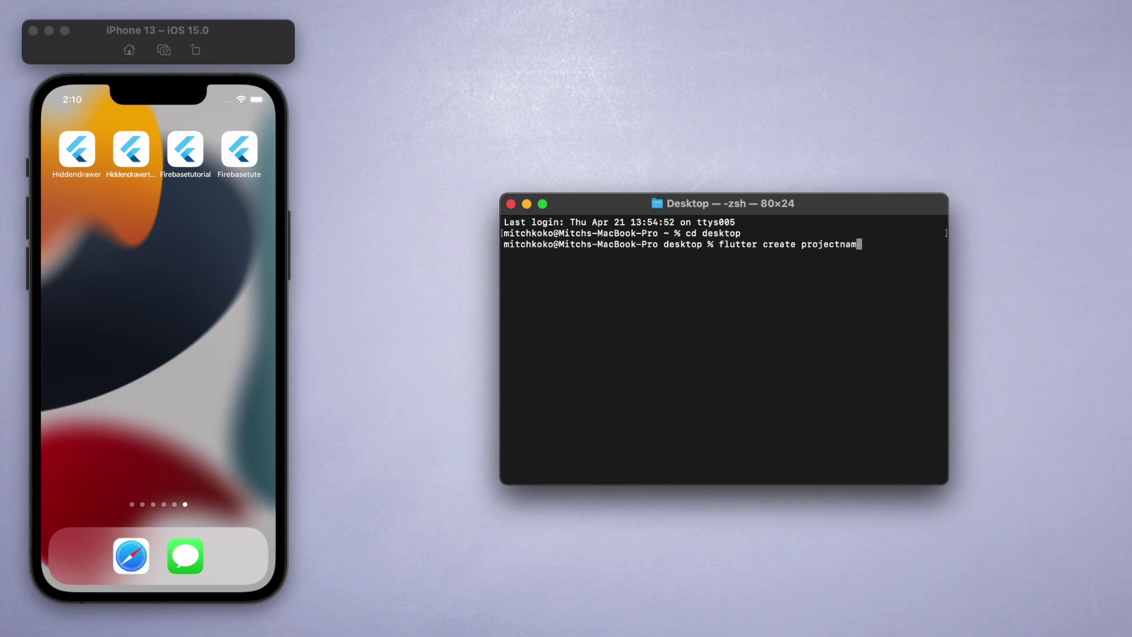
key("BackSpace")
key("BackSpace")
key("BackSpace")
key("BackSpace")
key("BackSpace")
key("BackSpace")
type("--org ")
type("com.mi")
type("tch")
type("koko")
type("firebasetutoriual")
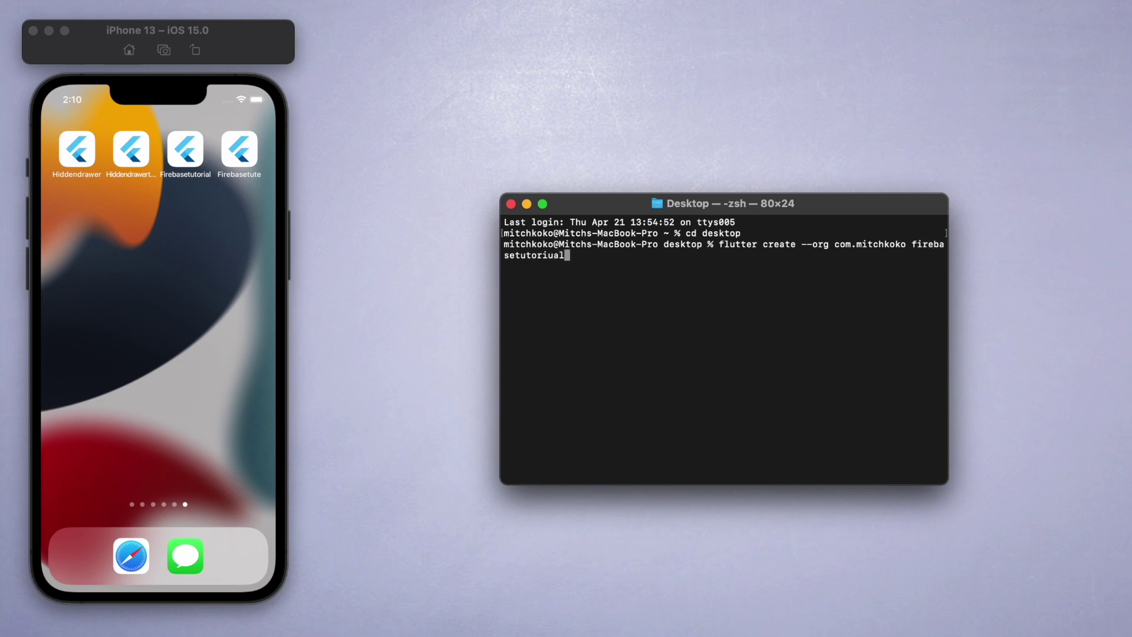
key("BackSpace")
key("BackSpace")
key("BackSpace")
type("al")
key("Return")
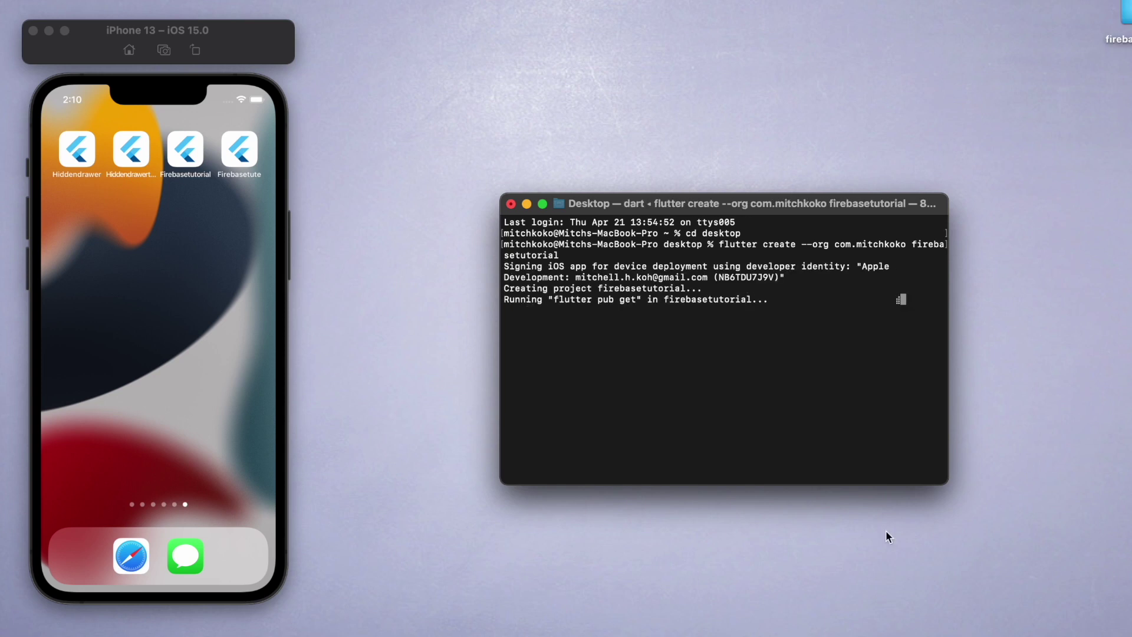
mouse_move(1122, 18)
left_mouse_down()
mouse_move(840, 110)
mouse_move(833, 99)
left_mouse_up()
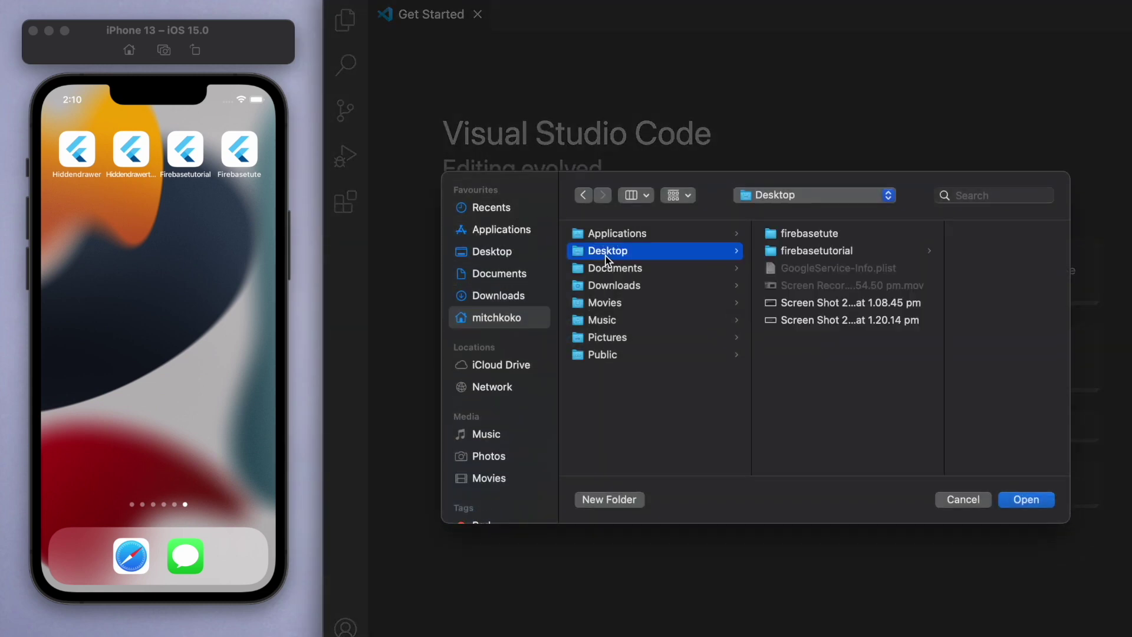
Open the Desktop/firebasetutorial folder and show its pubspec.yaml
left_click(836, 235)
key("Return")
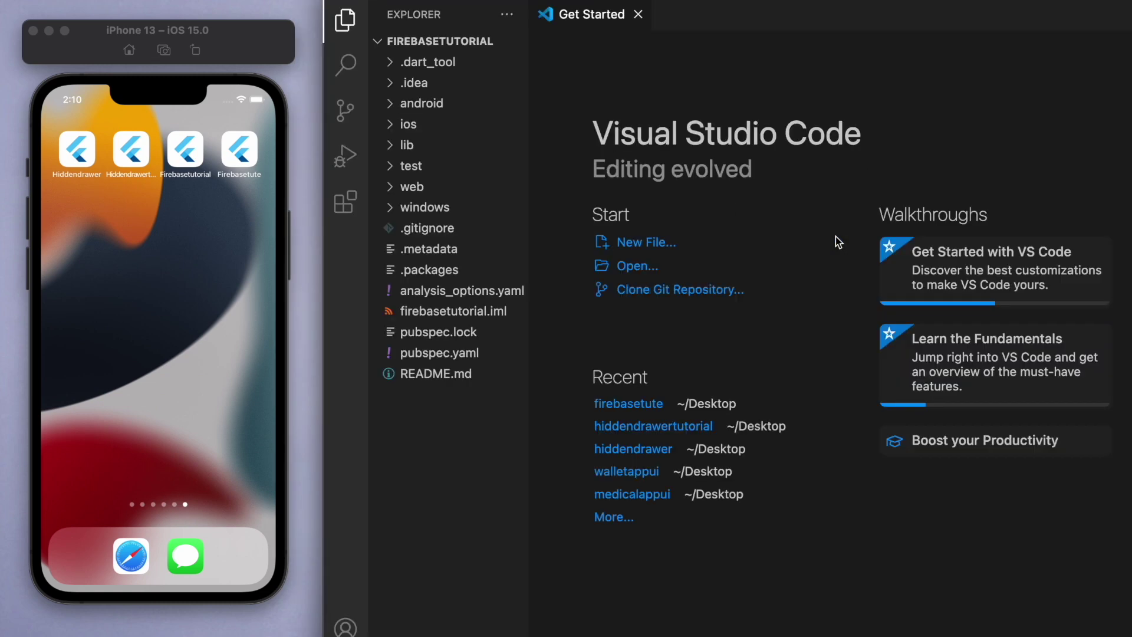
mouse_move(448, 204)
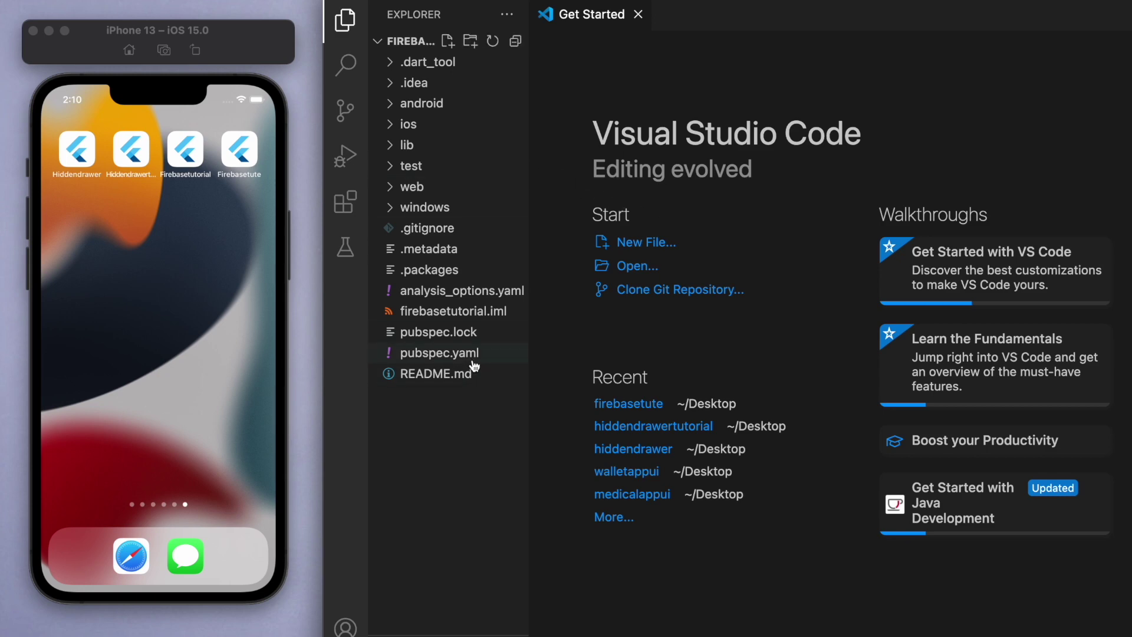
left_click(473, 359)
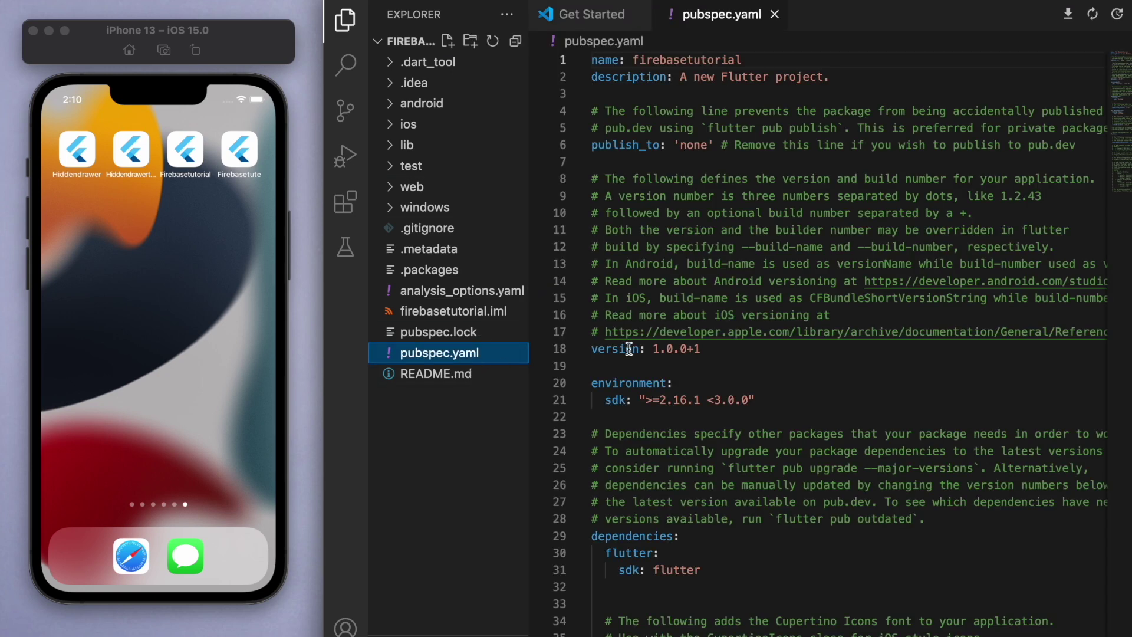
scroll(679, 353, "down", 5)
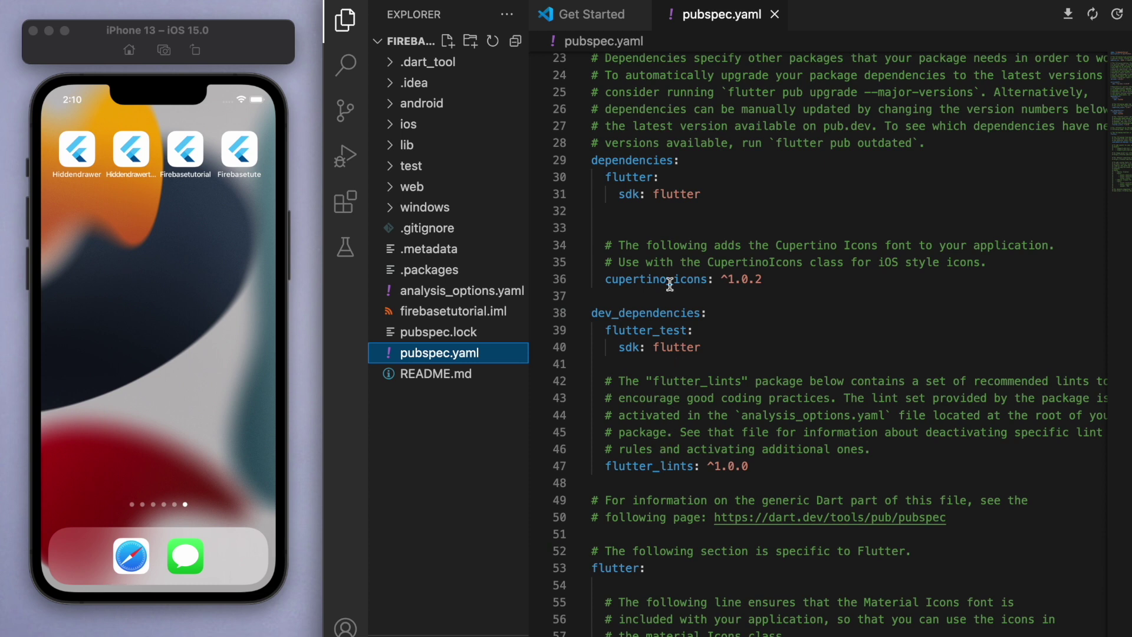
Add the line firebase_auth: ^3.3.14 below cupertino_icons in pubspec.yaml and save it
double_click(641, 164)
left_click(800, 274)
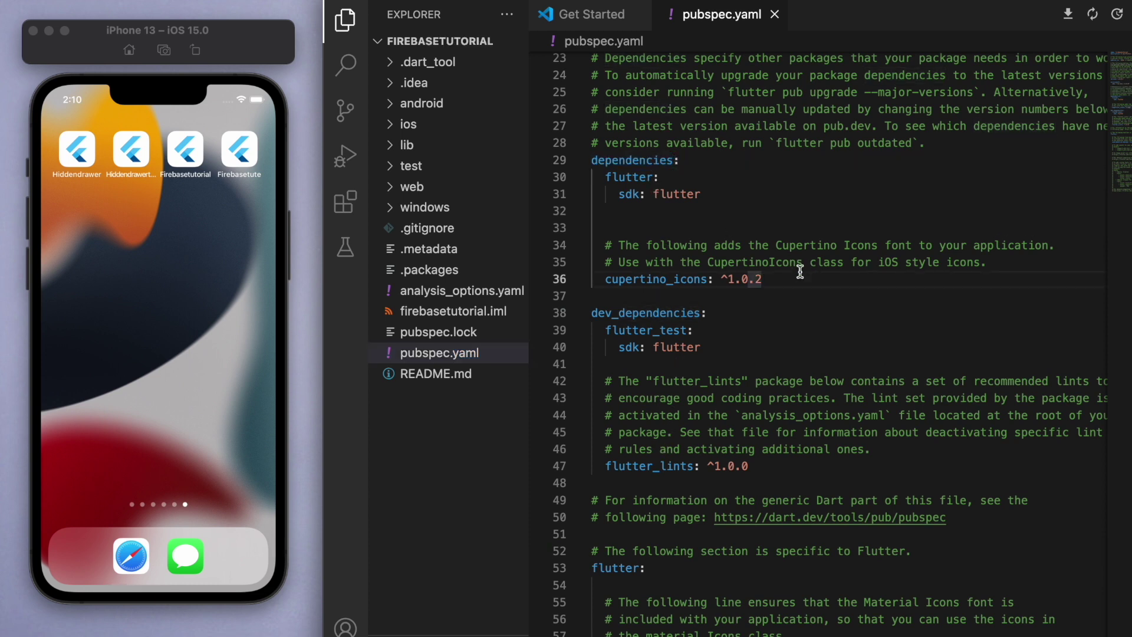
key("Return")
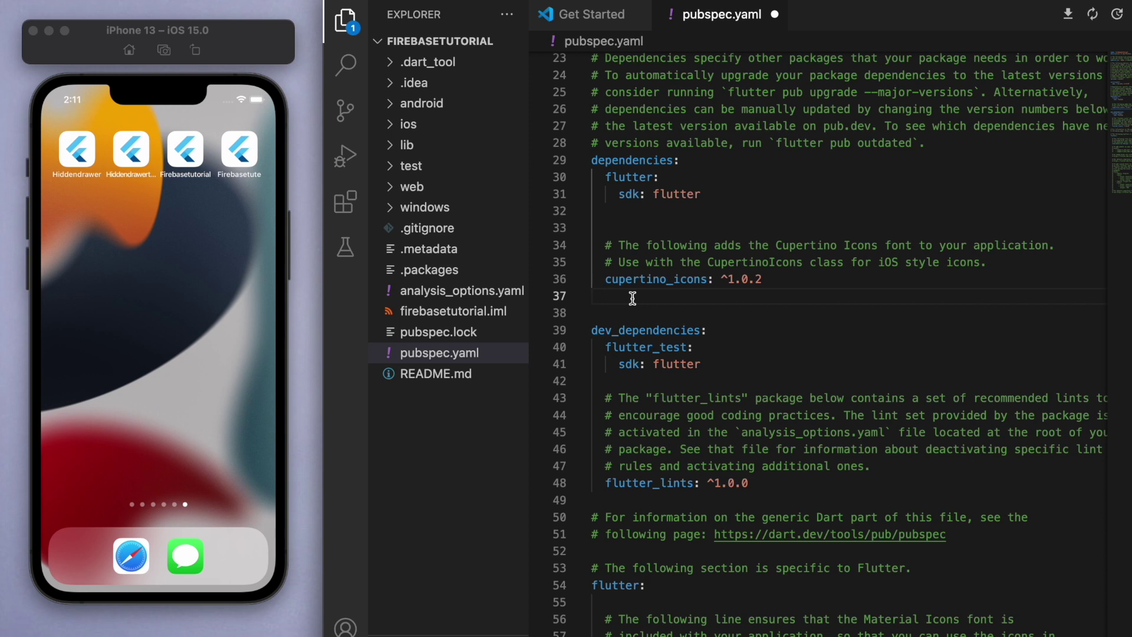
type("firebase_auth: ^3.3.14")
left_click_drag(606, 297, 786, 296)
left_click(784, 296)
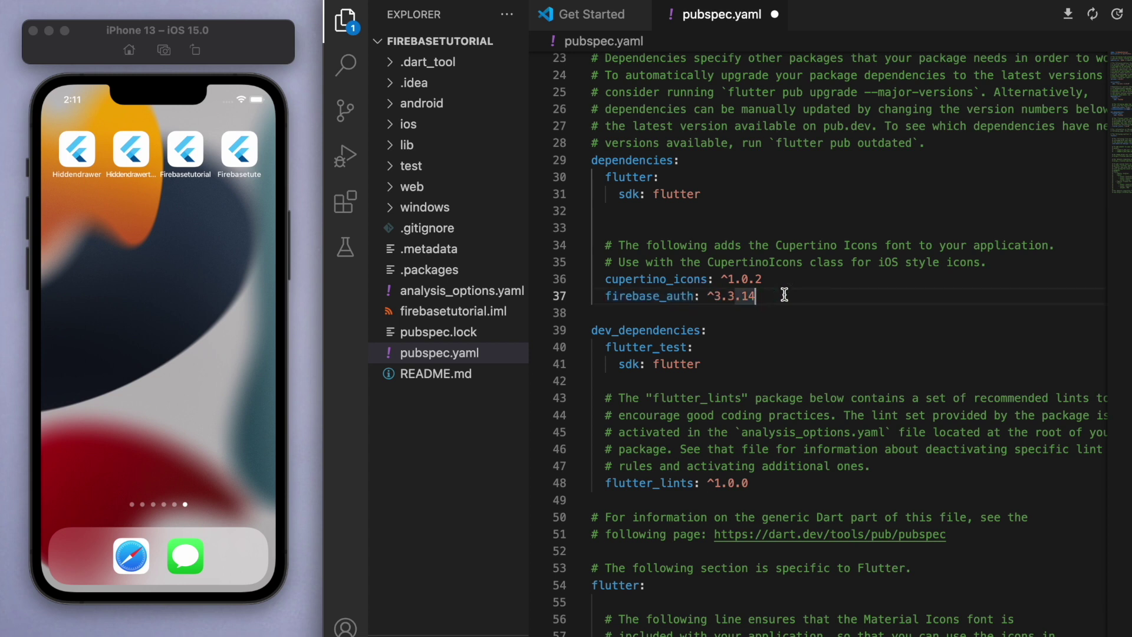
key("ctrl+s")
left_click_drag(695, 296, 565, 301)
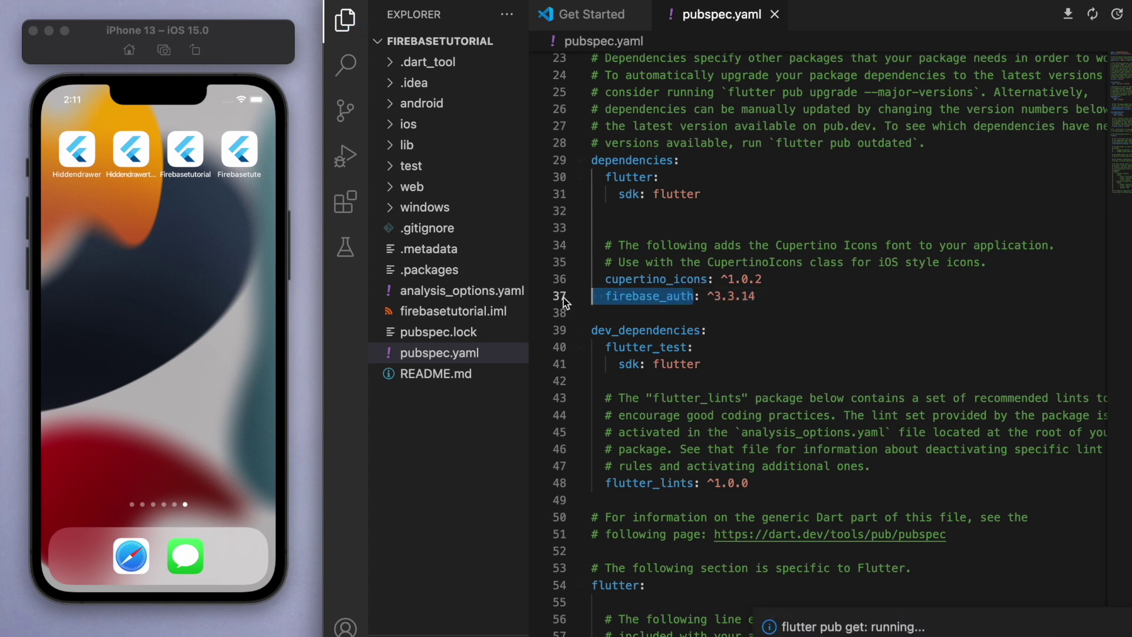
left_click_drag(714, 296, 737, 299)
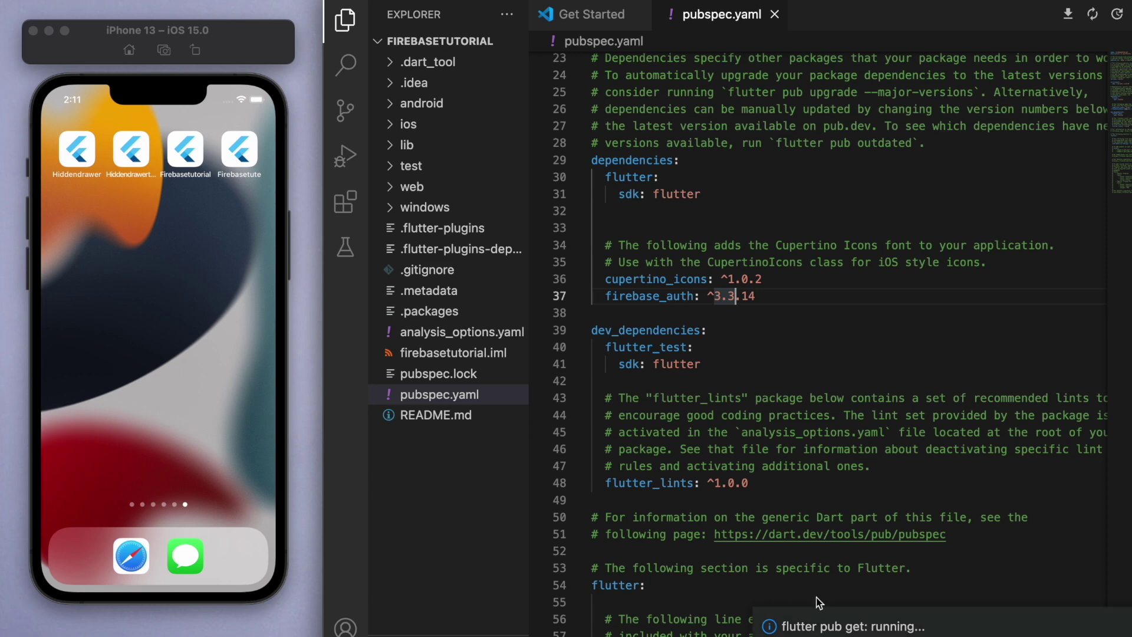
Close pubspec.yaml and the Get Started page, then open lib/main.dart
left_click(774, 15)
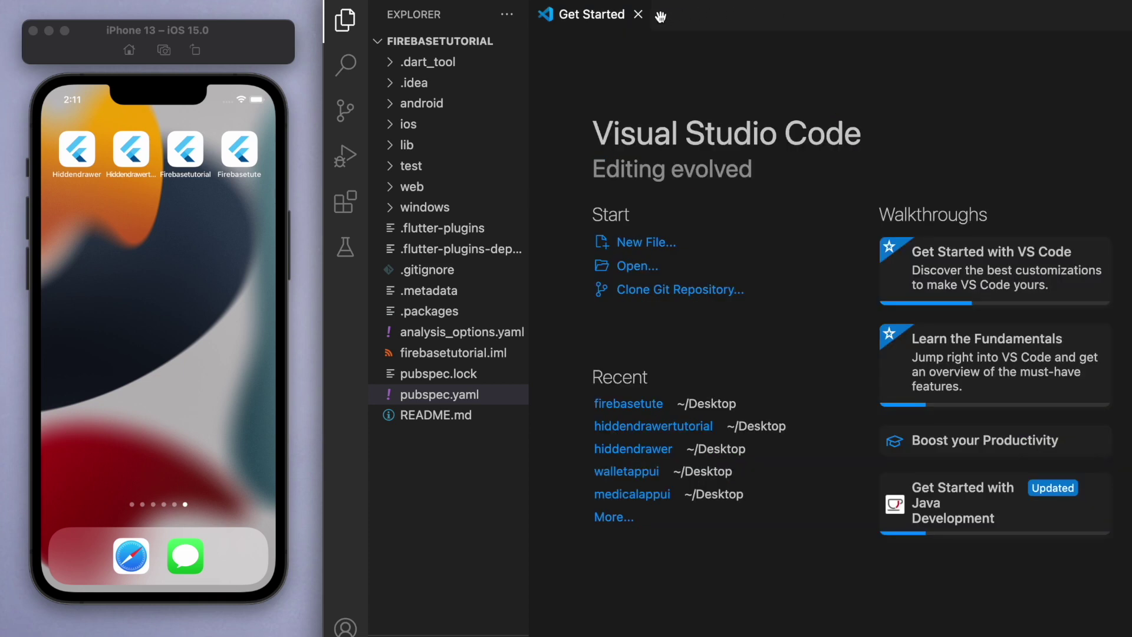
left_click(659, 14)
left_click(452, 148)
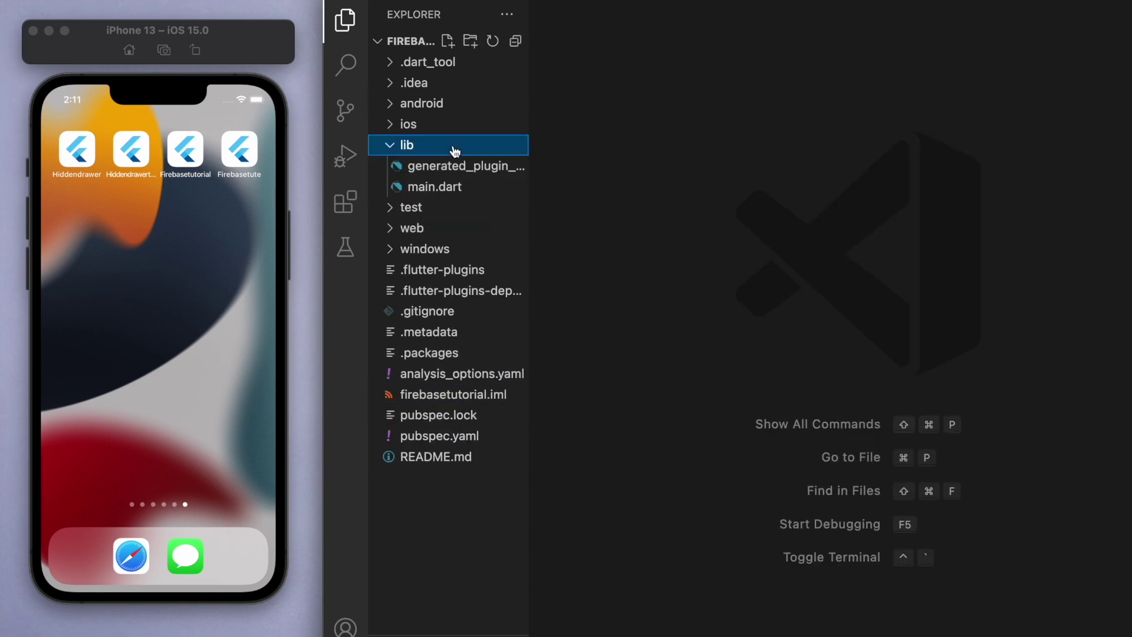
left_click(452, 189)
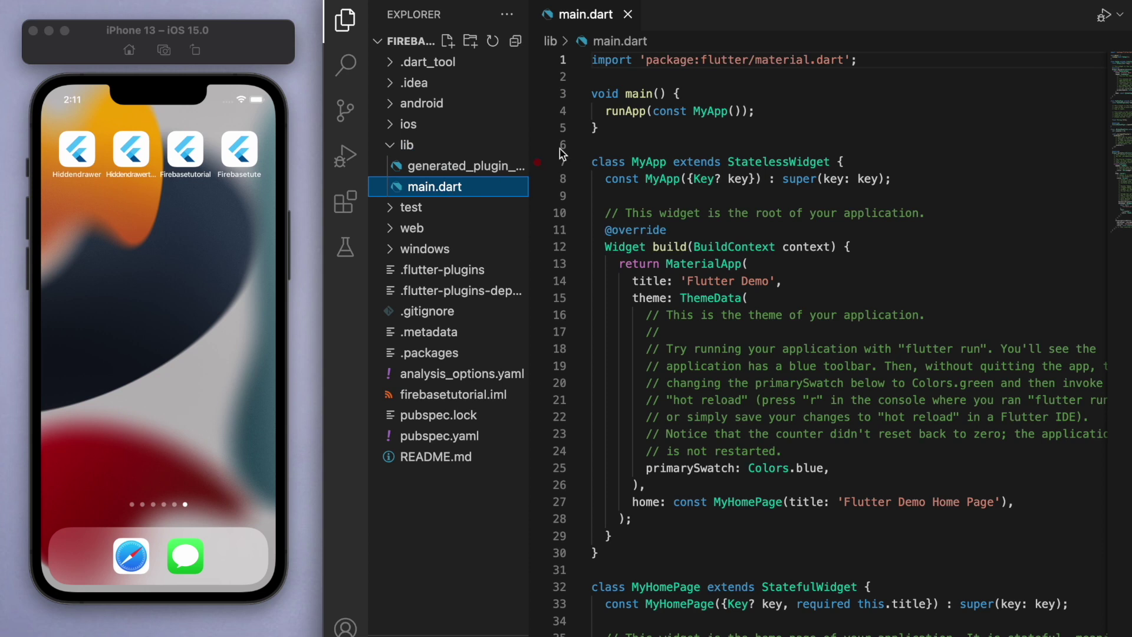
Insert WidgetsFlutterBinding.ensureInitialized(); as main's first line, followed by blank lines
left_click(701, 111)
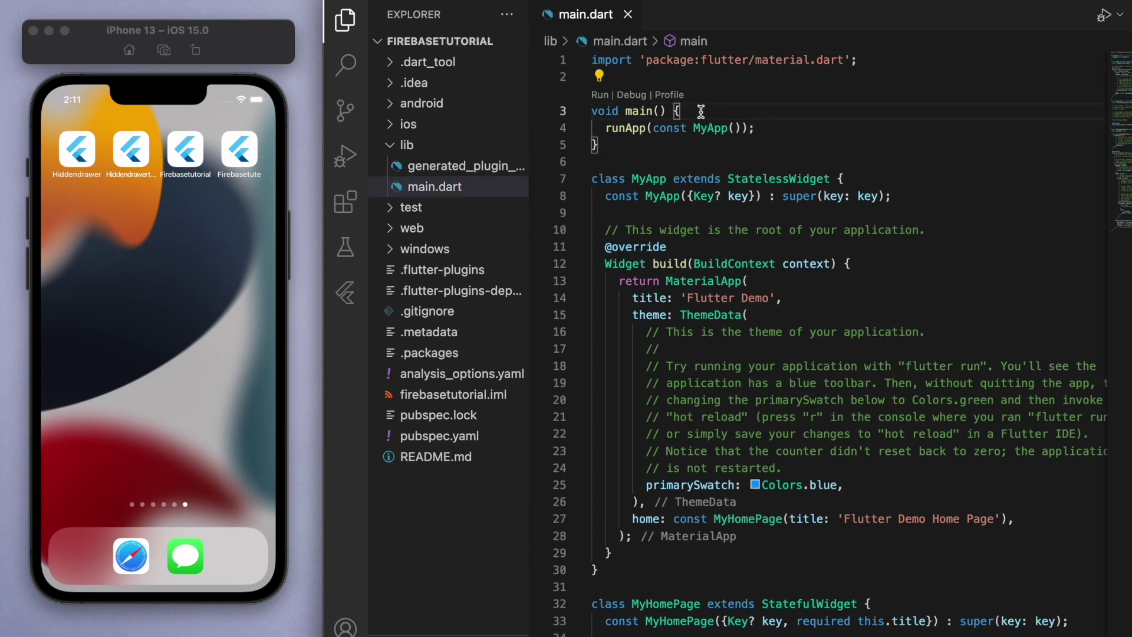
key("Return")
type("Widget")
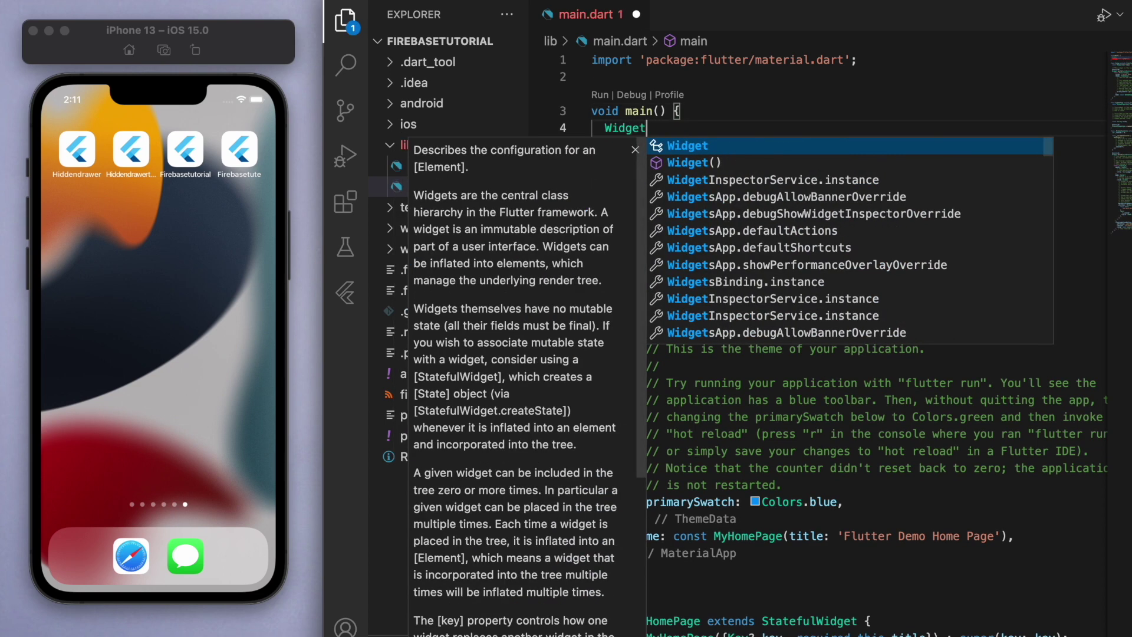
type("s")
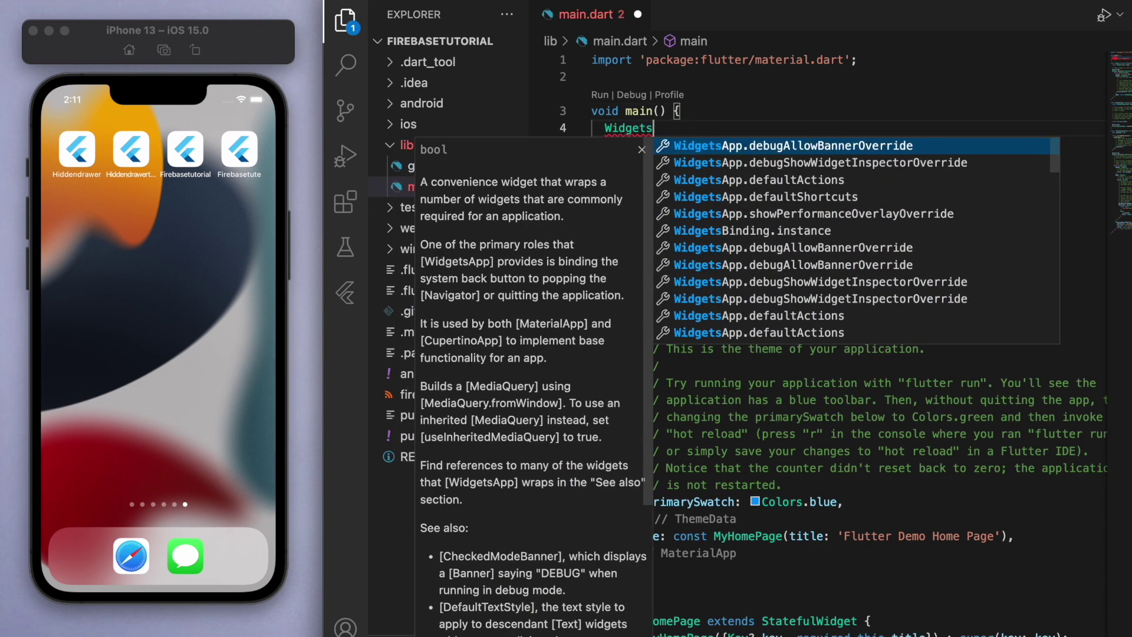
type("FlutterB")
key("Return")
type(".")
key("Return")
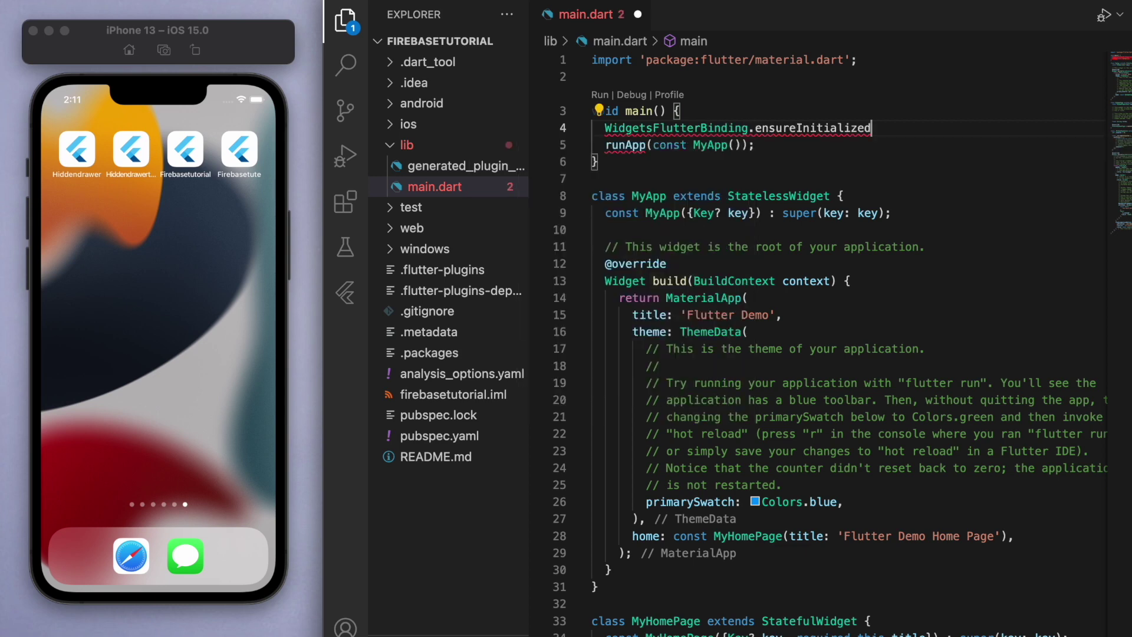
type("()")
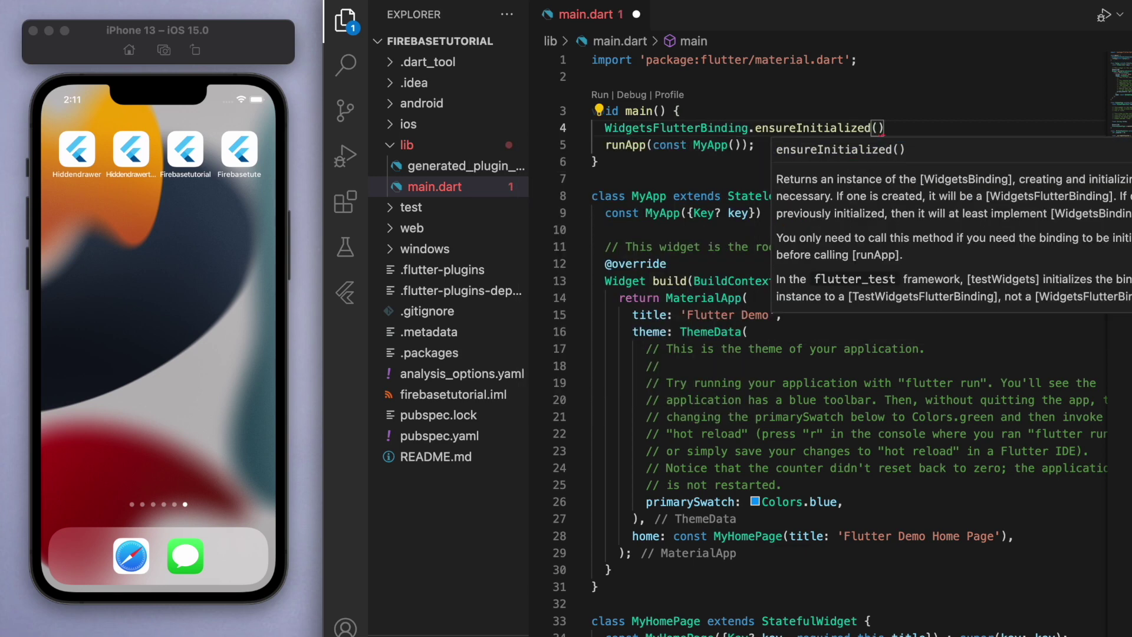
type(";")
key("Return")
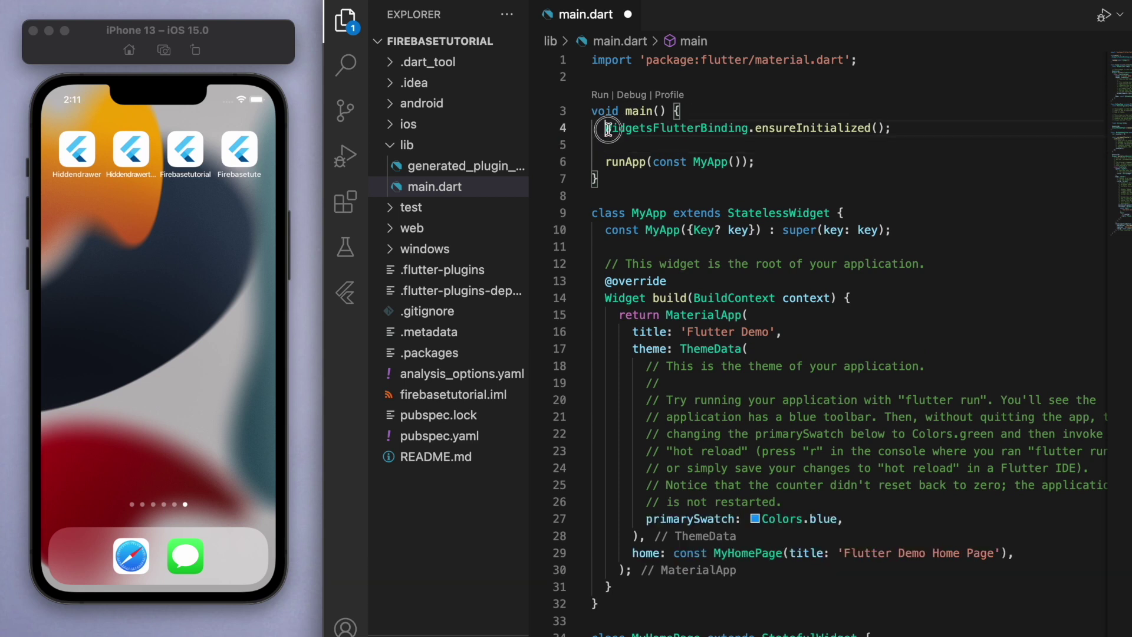
left_click_drag(608, 130, 904, 130)
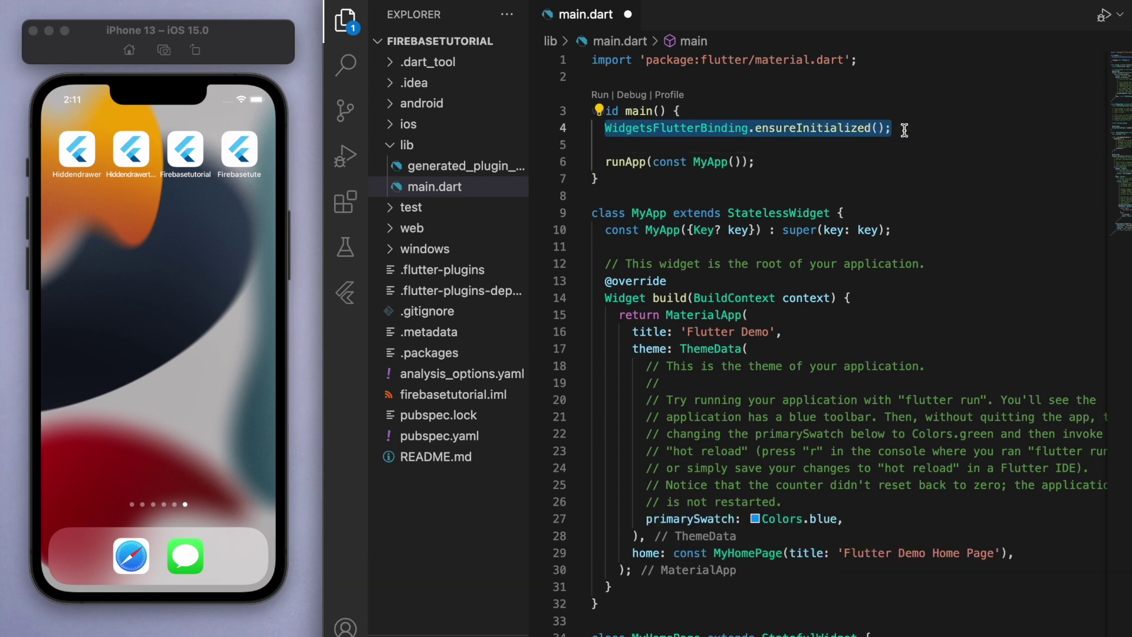
left_click(904, 129)
key("Return")
key("Return")
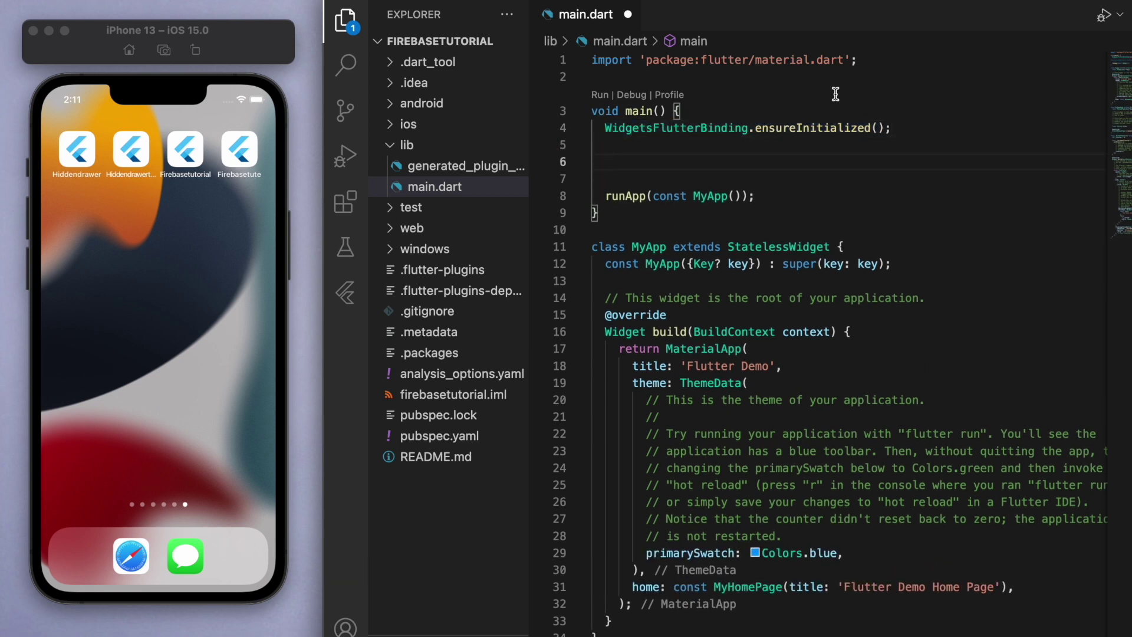
Mark main() as async and begin the await Firebase statement on the empty line
left_click(671, 111)
type("asy")
type("nc")
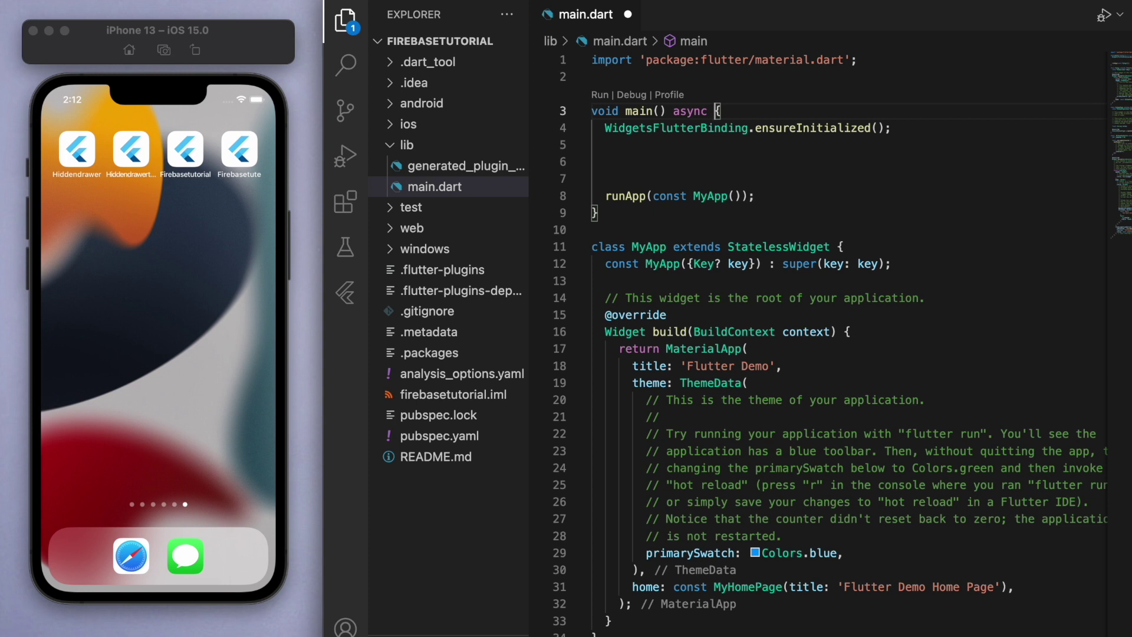
left_click(702, 161)
key("Tab")
type("await")
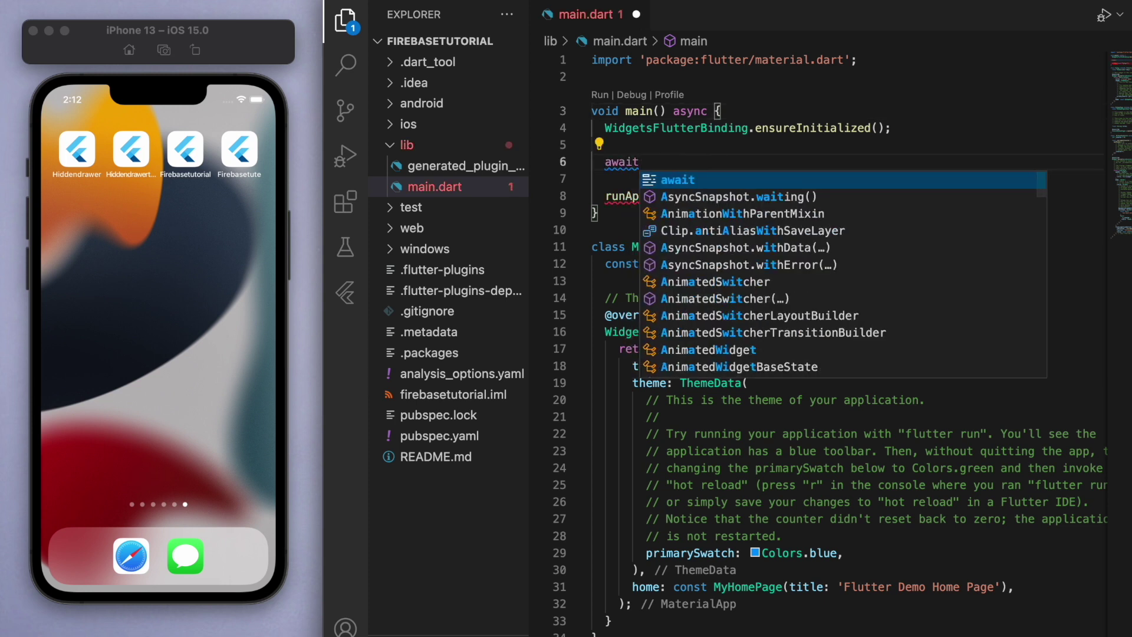
type(" Firebase.")
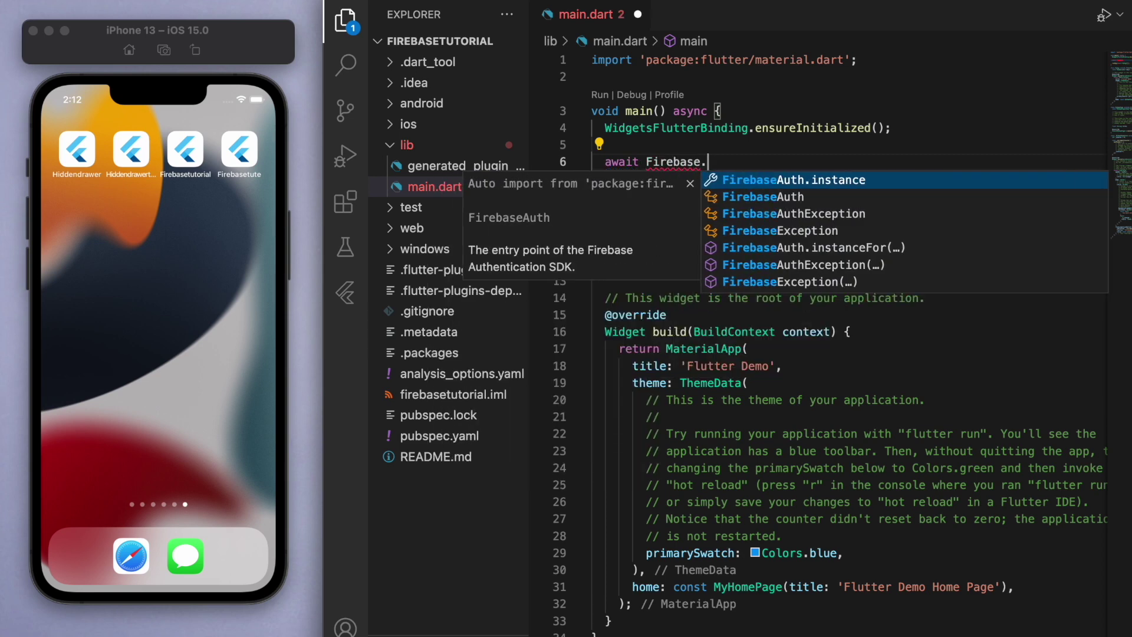
Add import 'package:firebase_core/firebase_core.dart'; below the first import
left_click(892, 64)
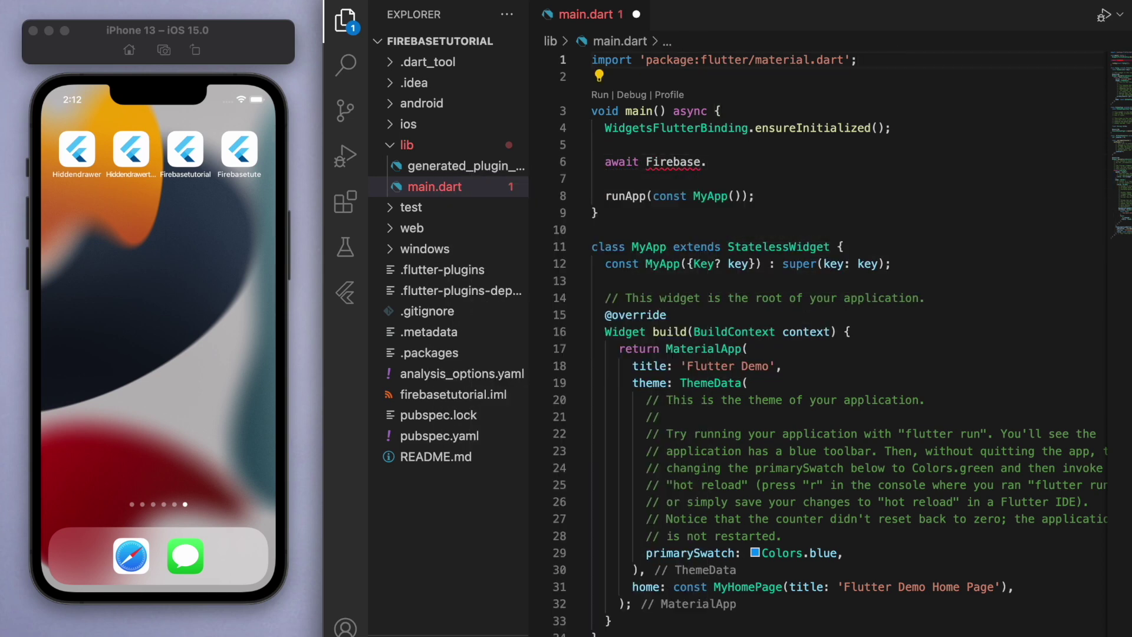
key("Return")
type("impo")
key("Return")
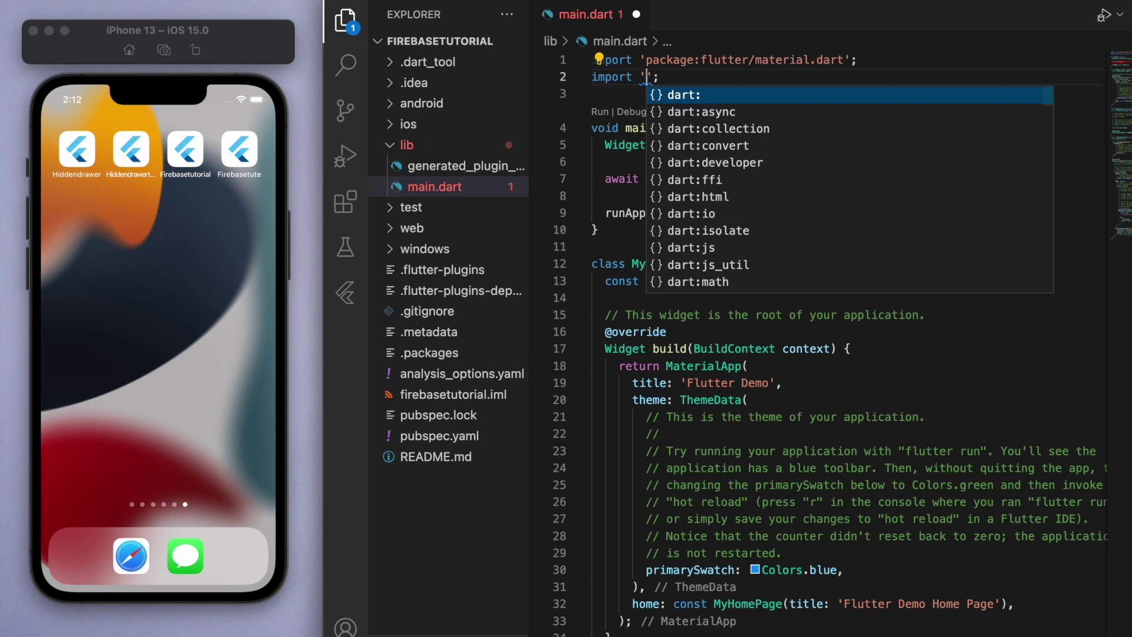
type("firebase")
key("Down")
key("Down")
key("Down")
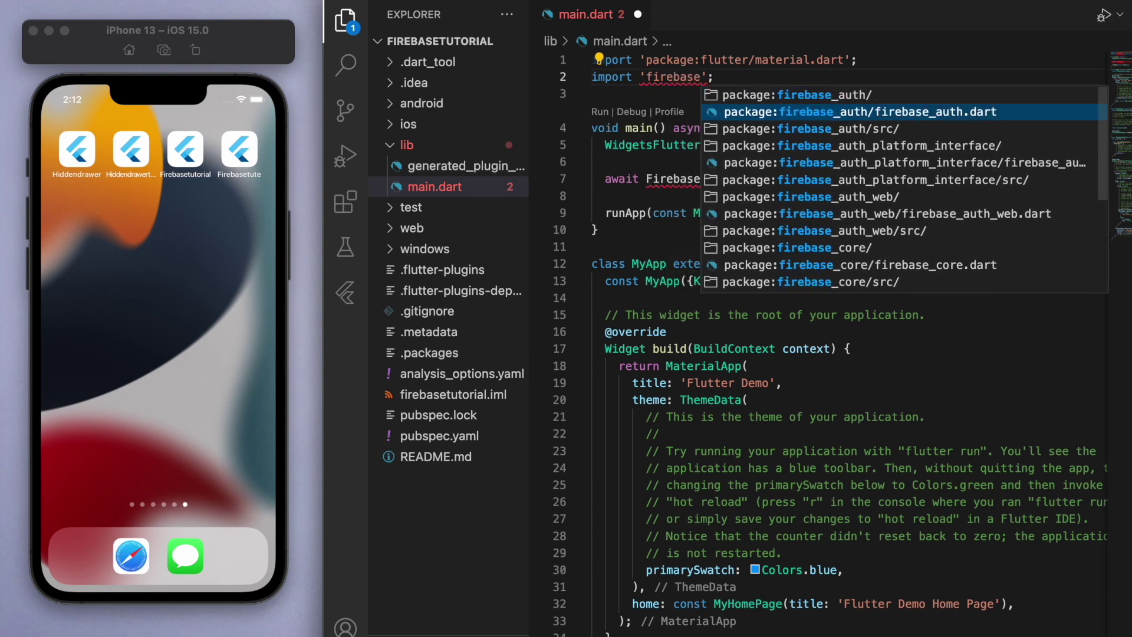
key("Down")
key("Down")
key("Down")
key("Down")
key("Down")
key("Down")
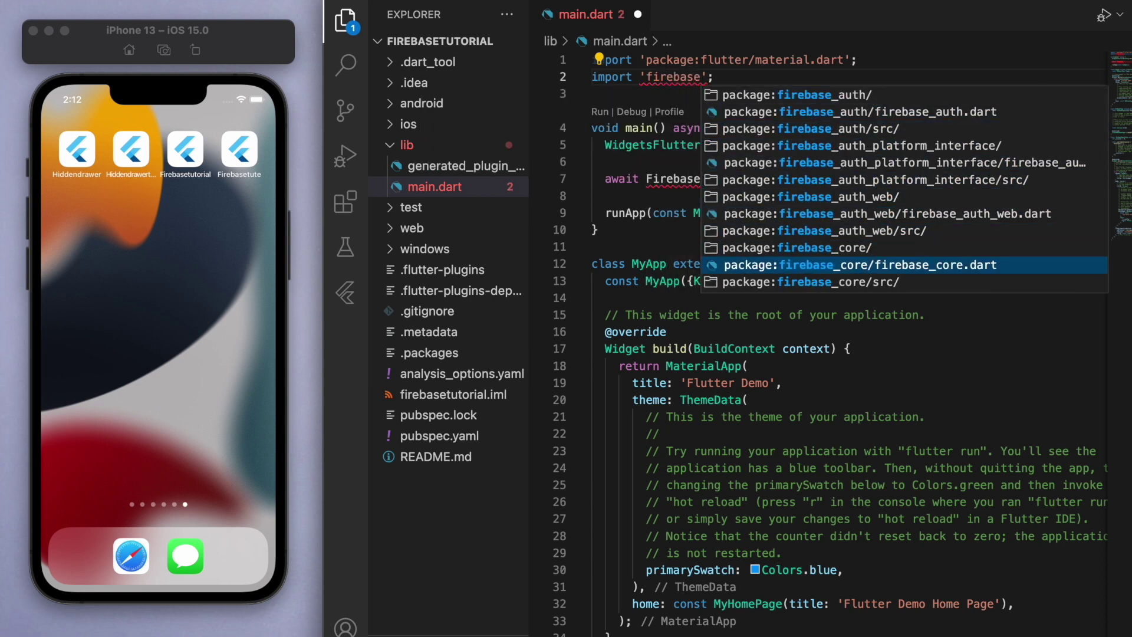
key("Return")
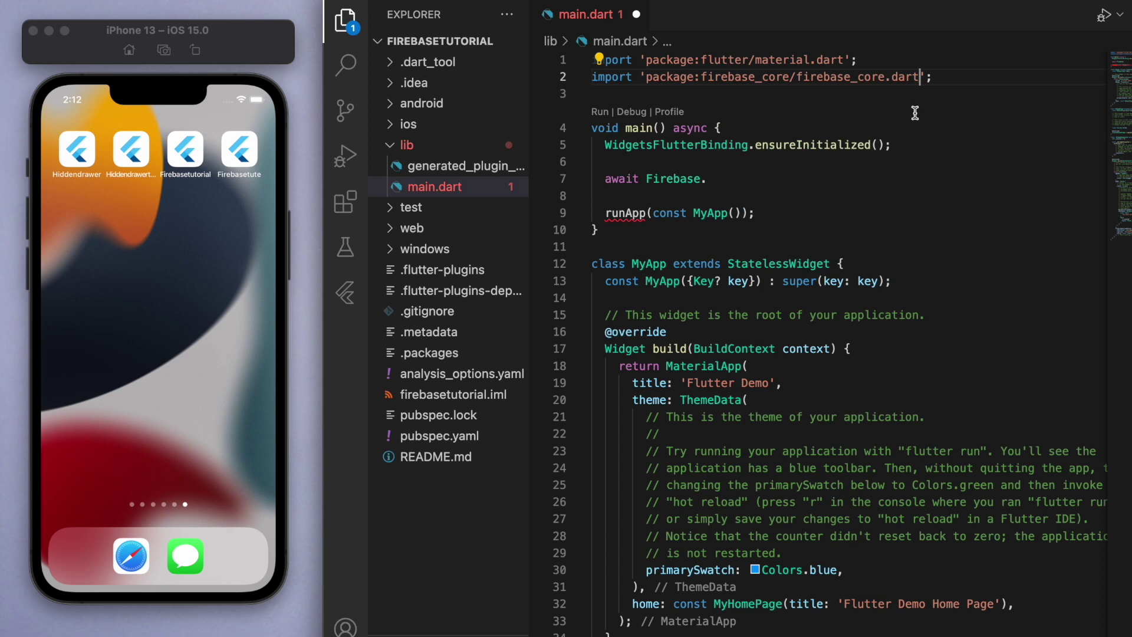
Complete await Firebase.initializeApp(); before runApp and save main.dart
left_click(711, 181)
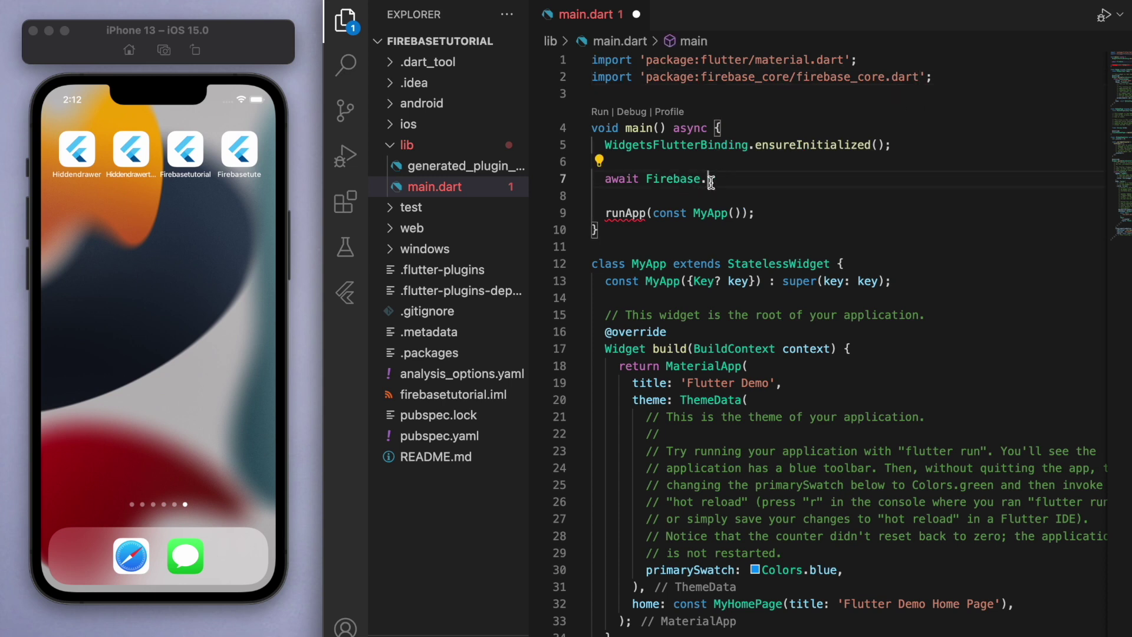
type("in")
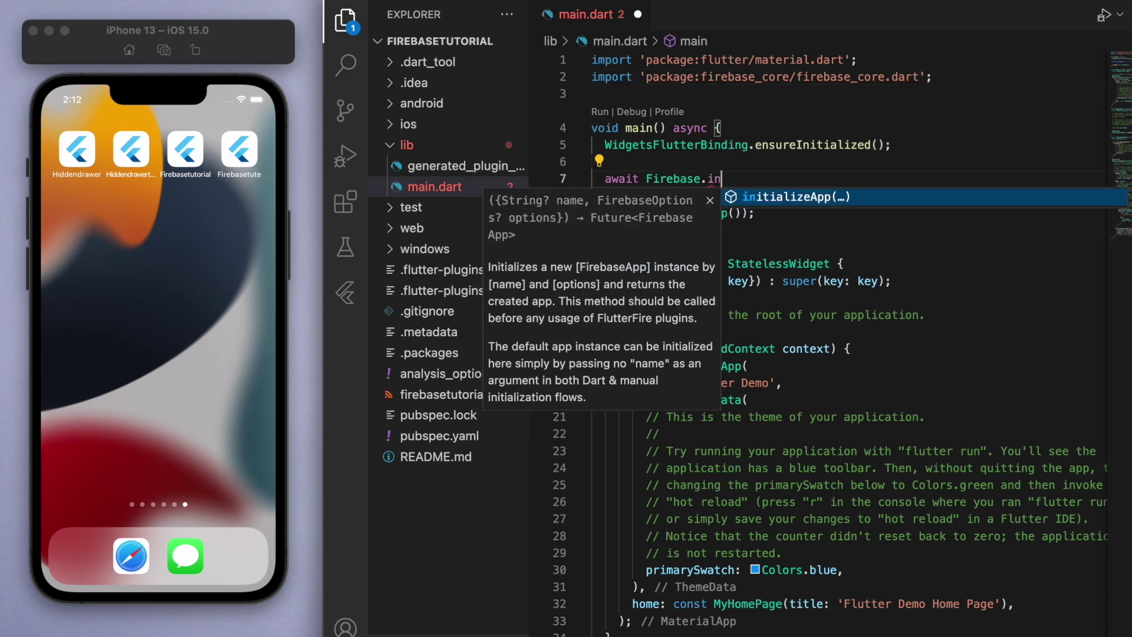
type("it")
key("Return")
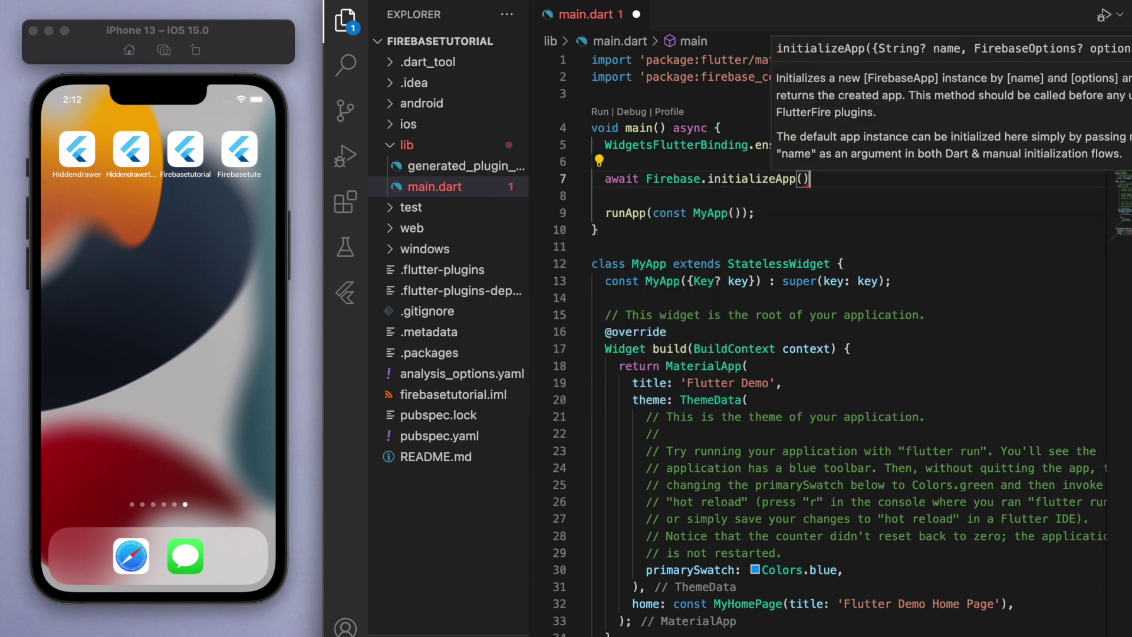
type(";")
key("cmd+s")
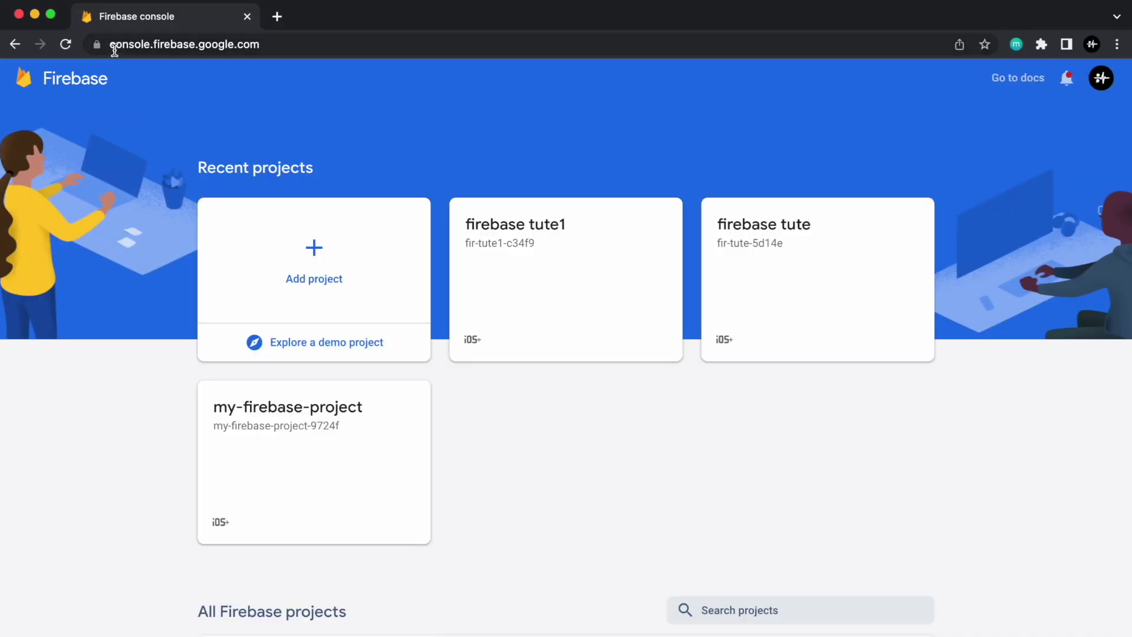
Create a Firebase project named 'firebase tutorial' with Google Analytics disabled
left_click_drag(114, 50, 294, 46)
left_click(294, 45)
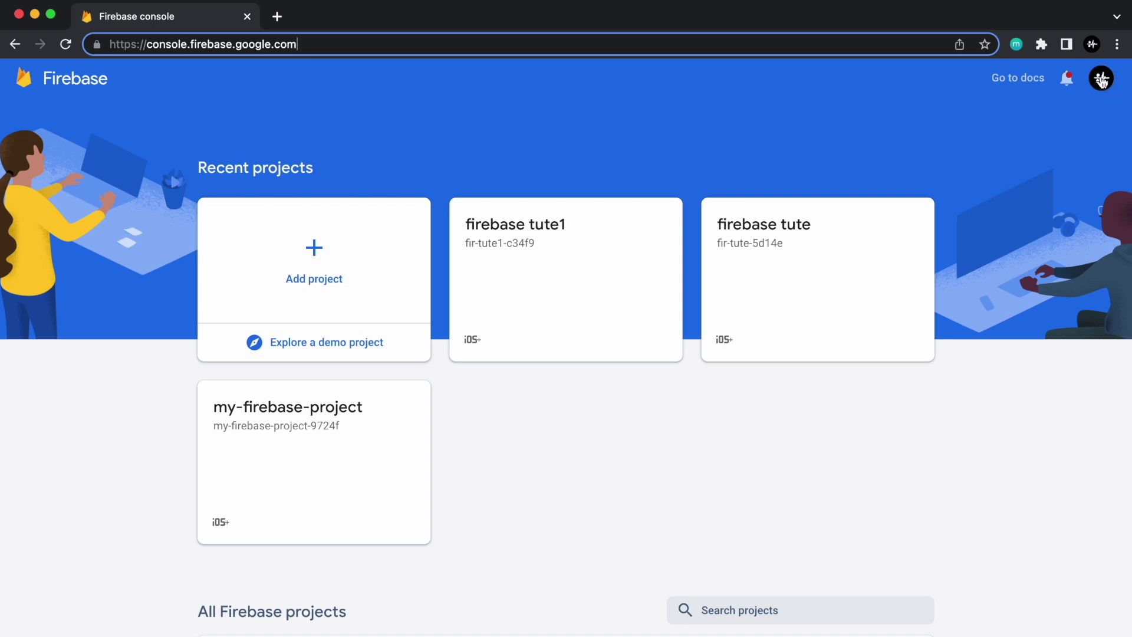
left_click(310, 268)
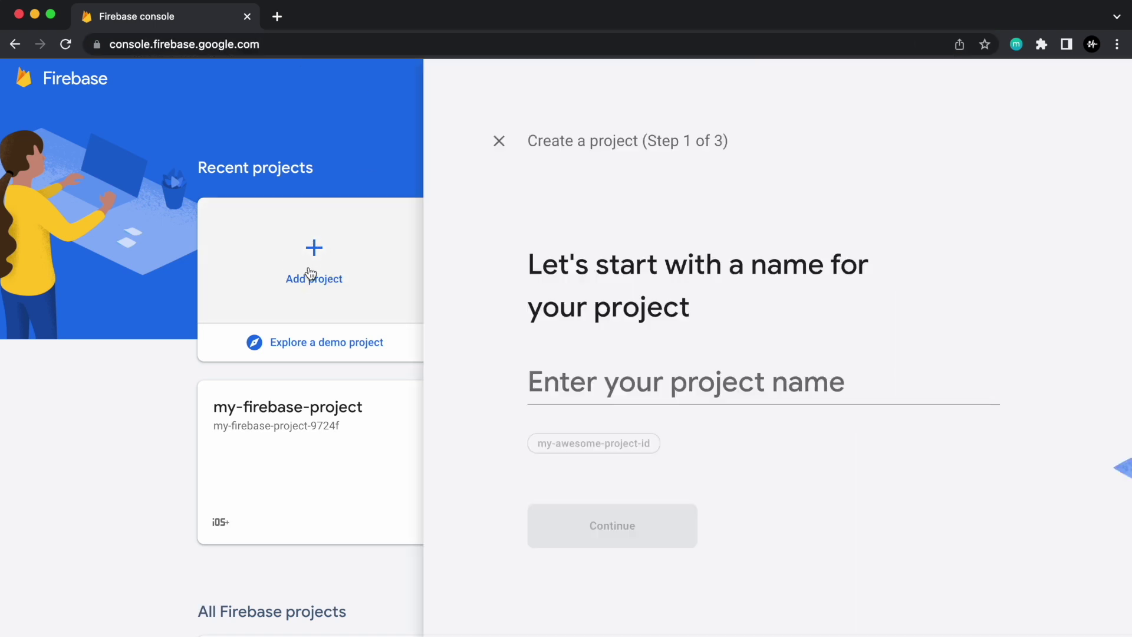
type("fir")
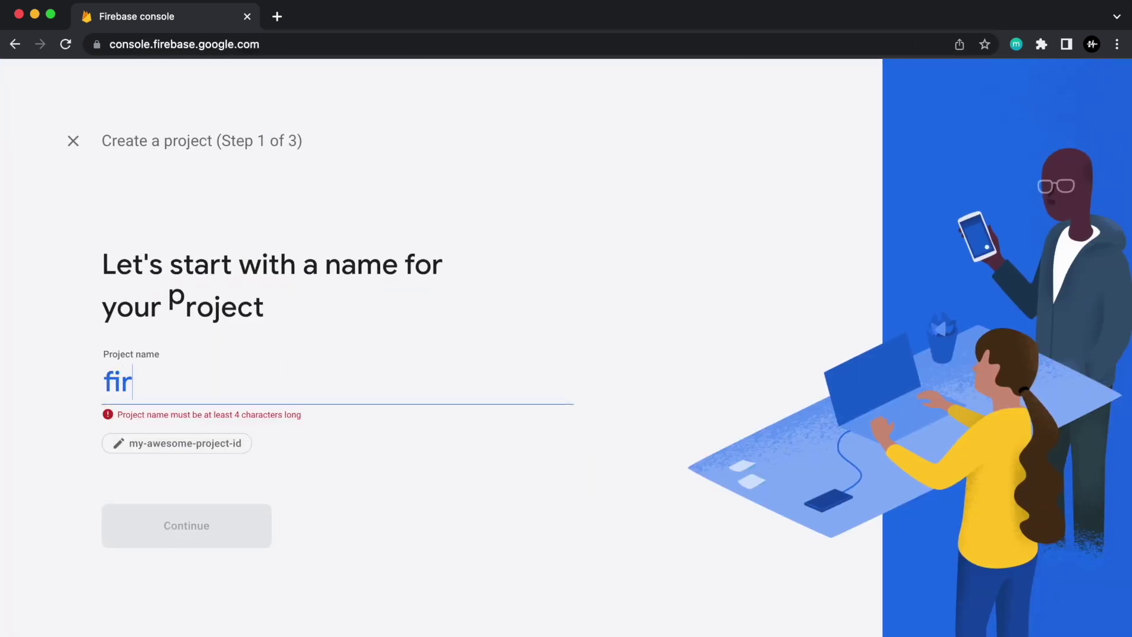
type("ebase tutorua")
key("BackSpace")
key("BackSpace")
type("i")
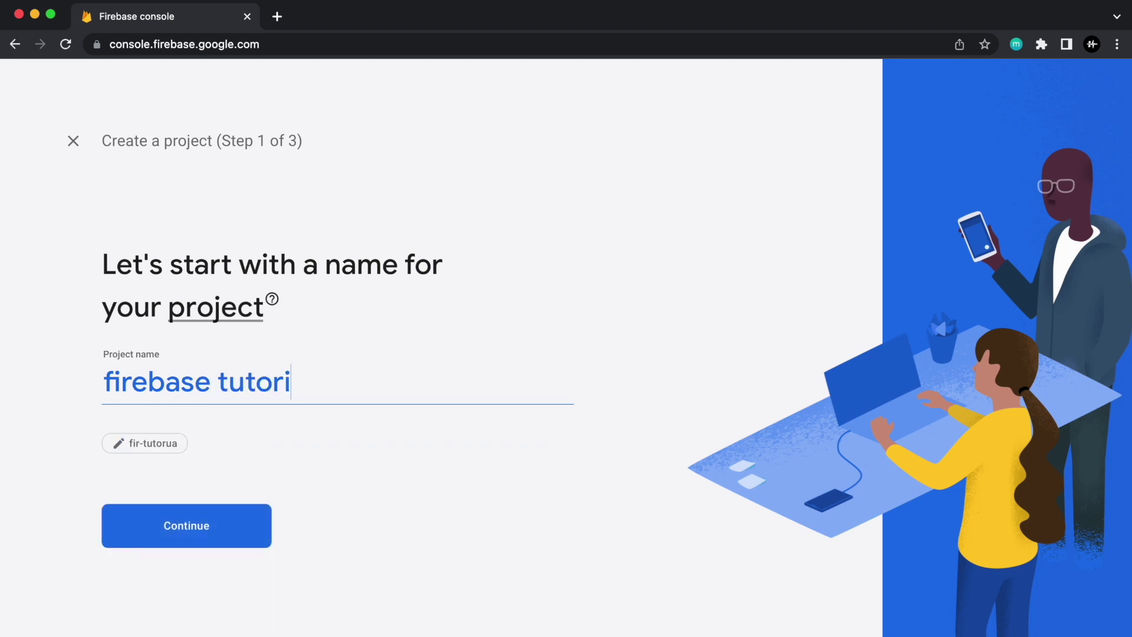
type("al")
left_click(222, 523)
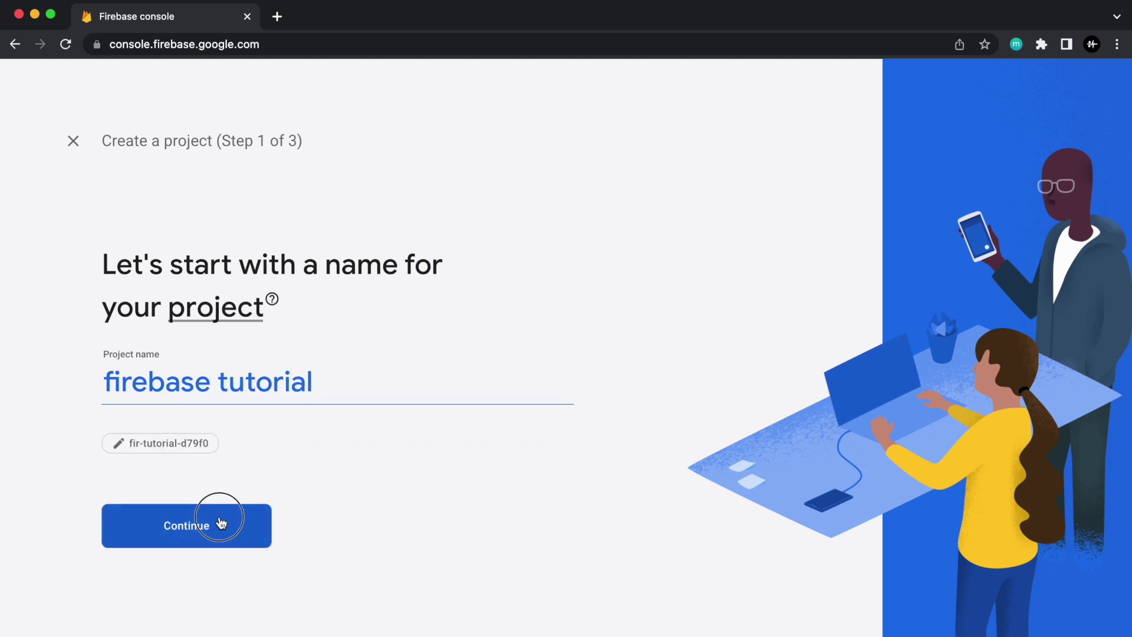
scroll(219, 517, "down", 3)
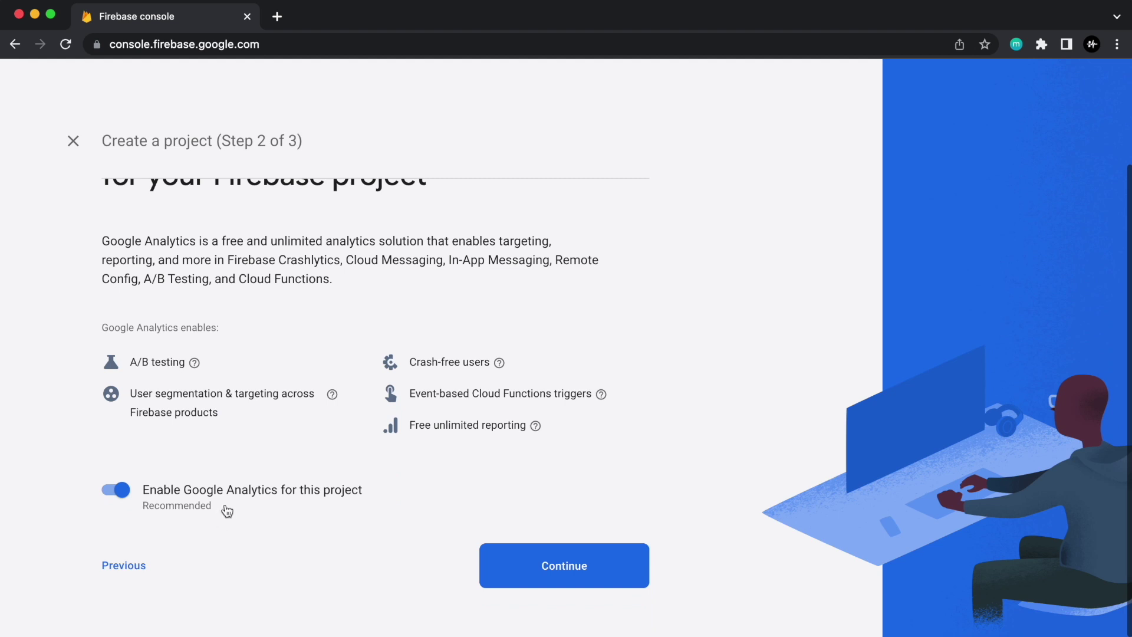
left_click(241, 493)
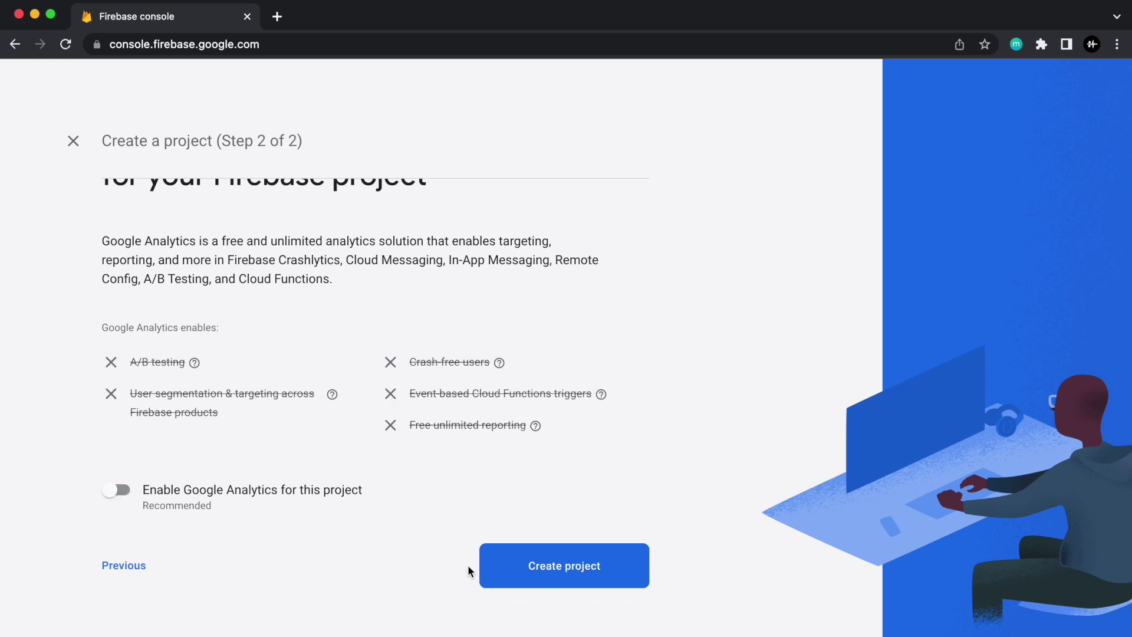
left_click(553, 566)
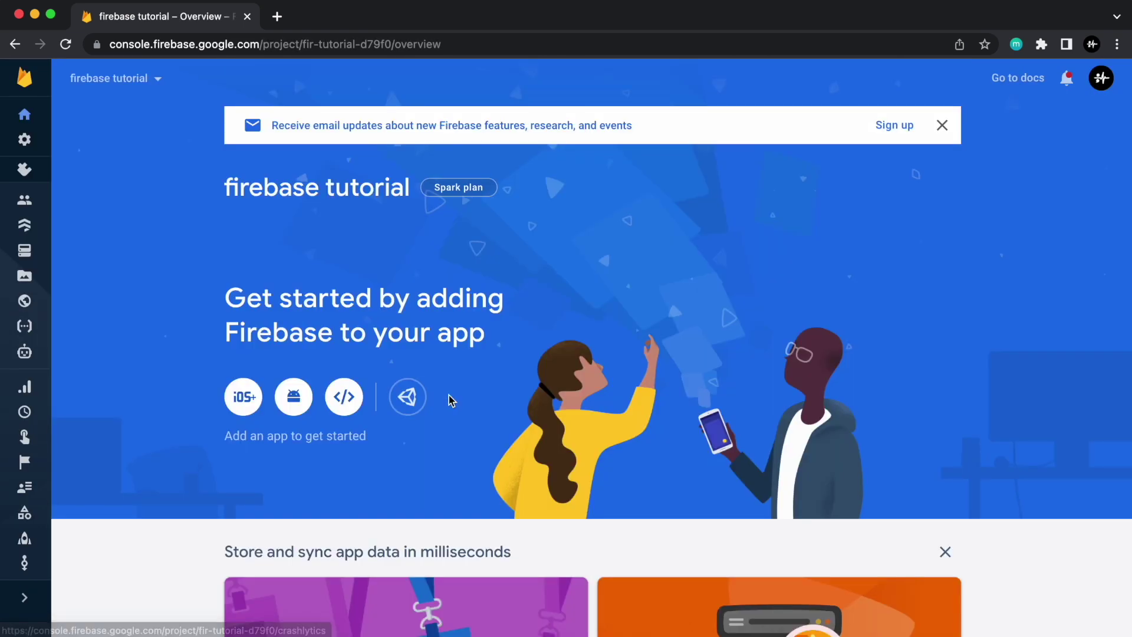
Begin iOS+ app registration and copy the Runner bundle identifier from Xcode
left_click_drag(223, 294, 520, 338)
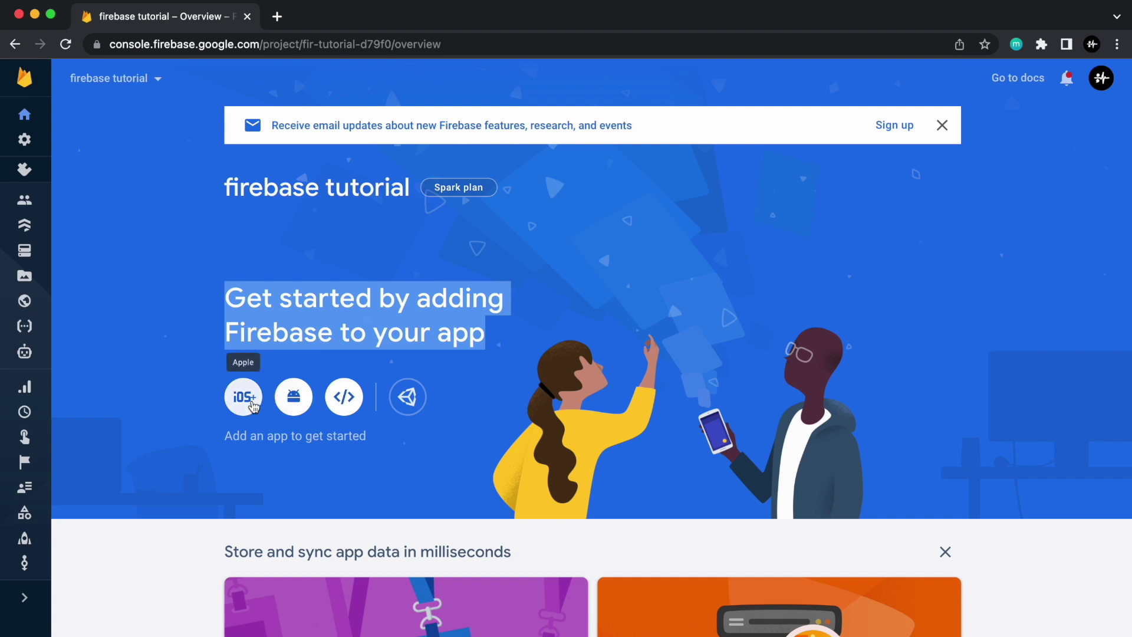
left_click(244, 398)
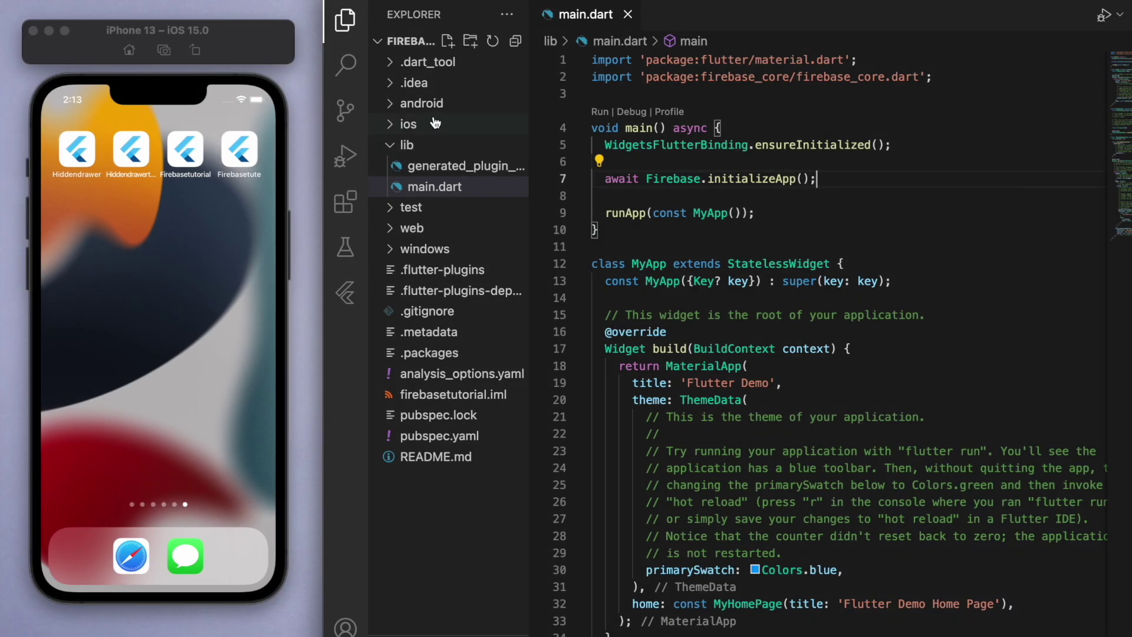
left_click(436, 125)
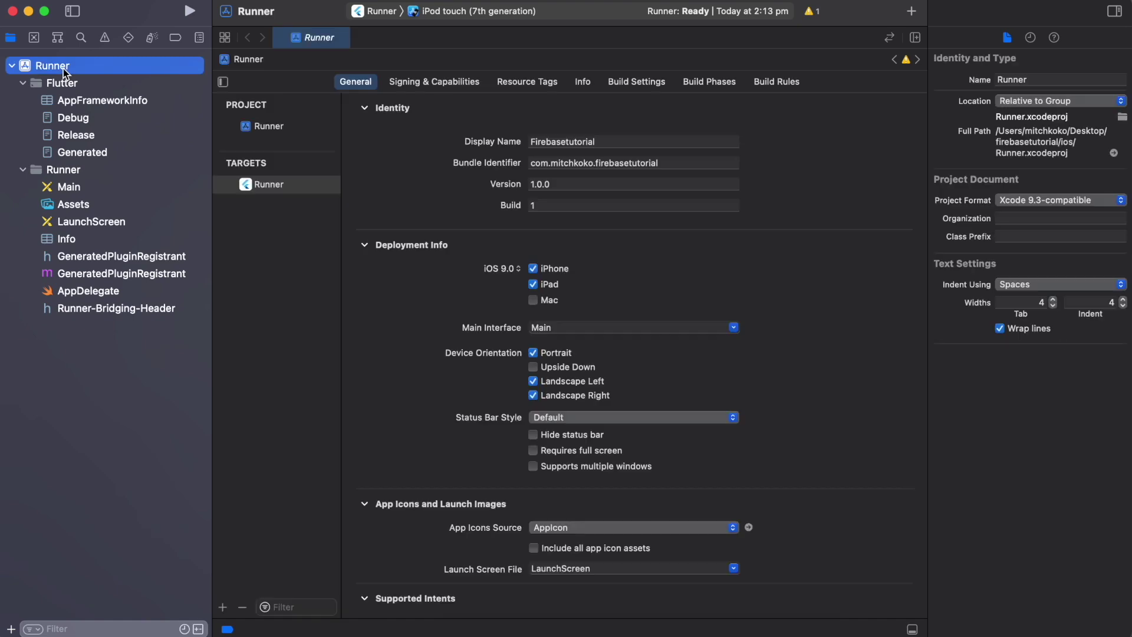
triple_click(571, 163)
key("super+c")
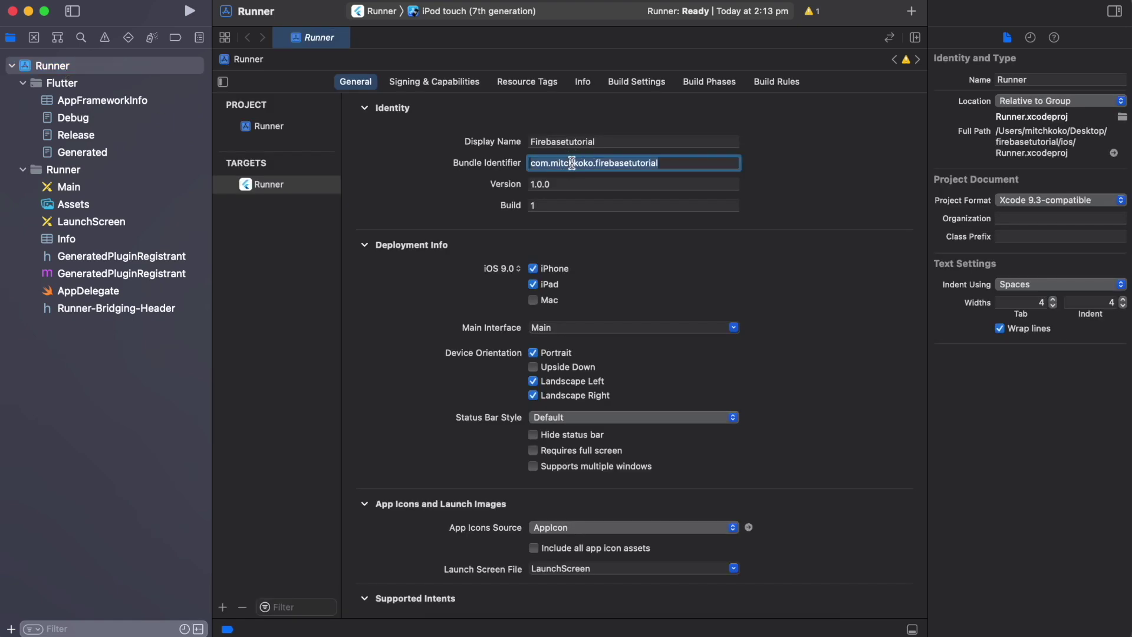
key("ctrl+Right")
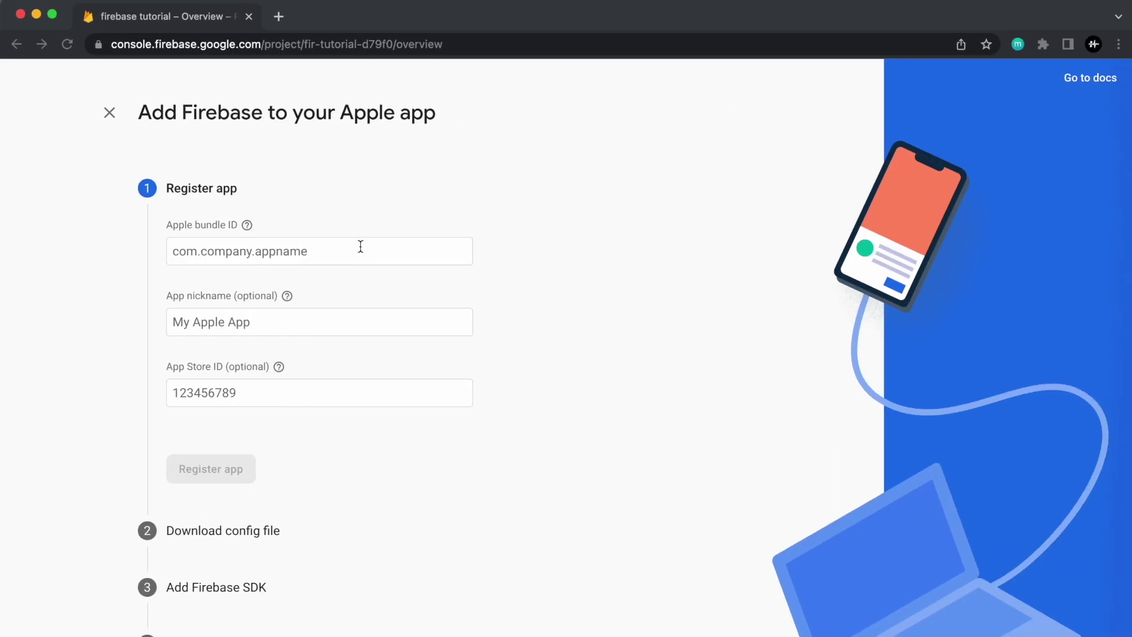
Register bundle ID com.mitchkoko.firebasetutorial and download GoogleService-Info.plist
left_click(354, 250)
key("super+v")
left_click(250, 475)
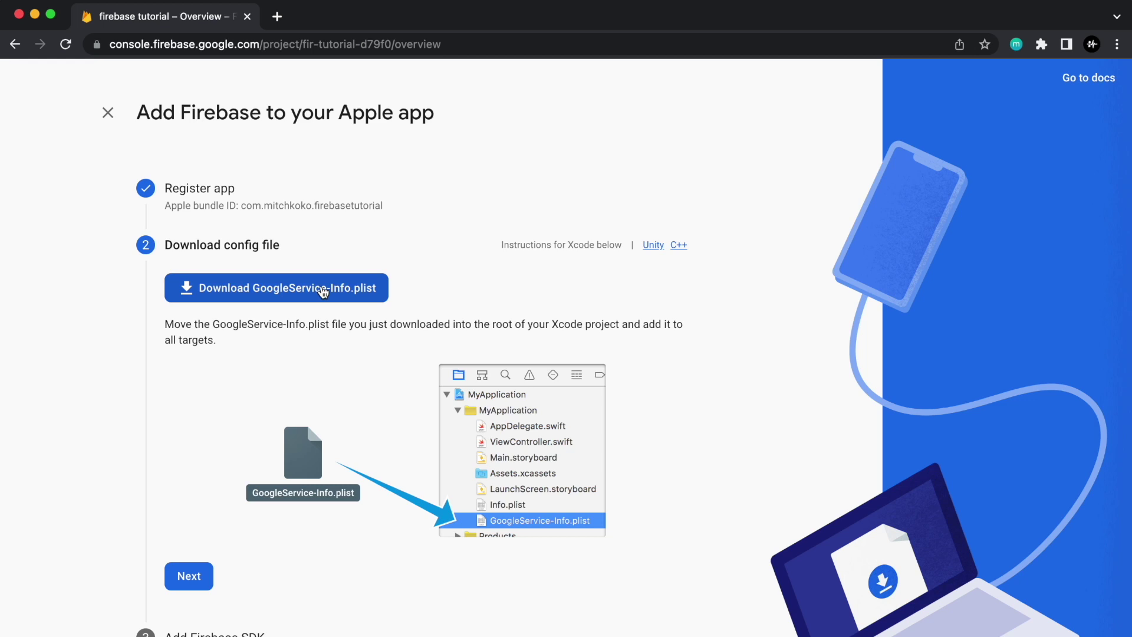
left_click(328, 292)
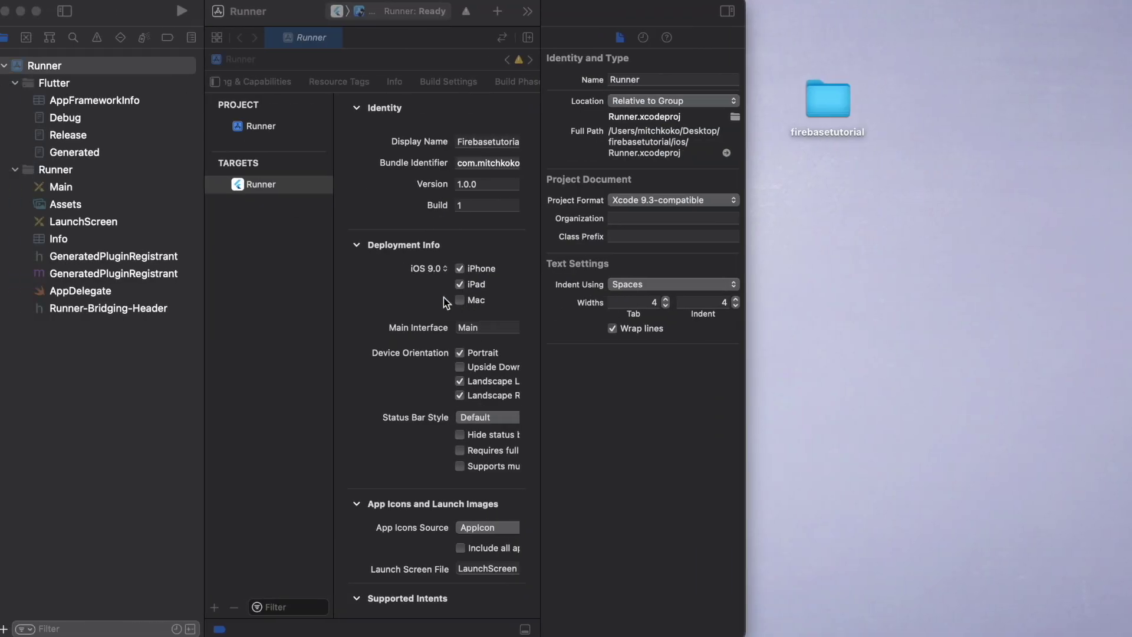
Move the downloaded plist to the Desktop, rename it GoogleService-Info.plist, and add it to Runner
left_click(770, 630)
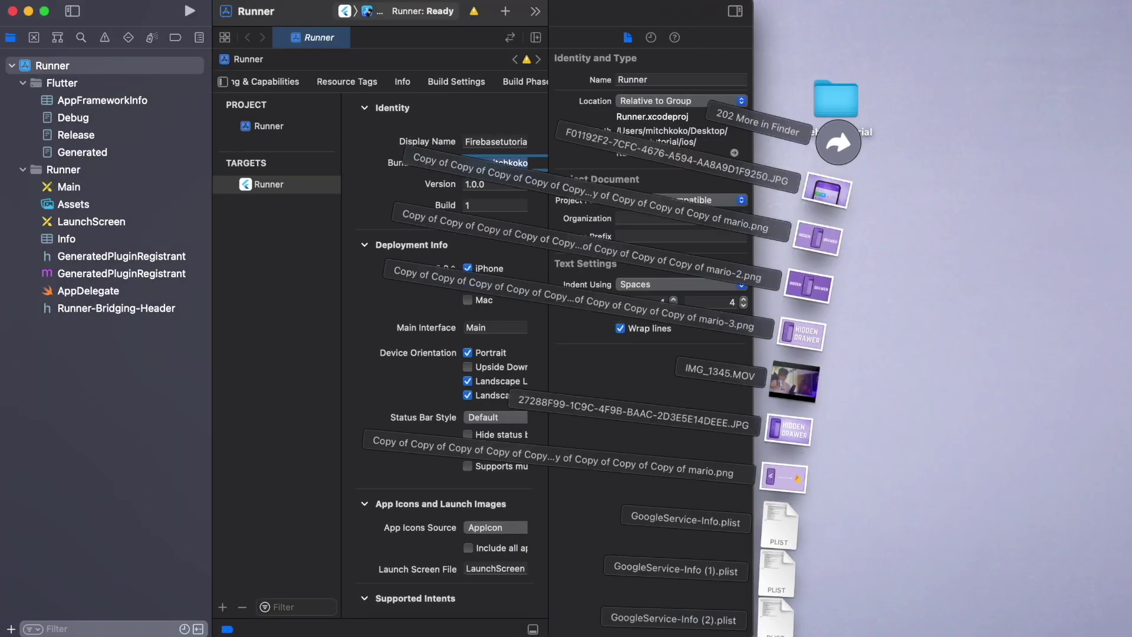
mouse_move(782, 606)
left_mouse_down()
mouse_move(912, 370)
mouse_move(844, 210)
left_mouse_up()
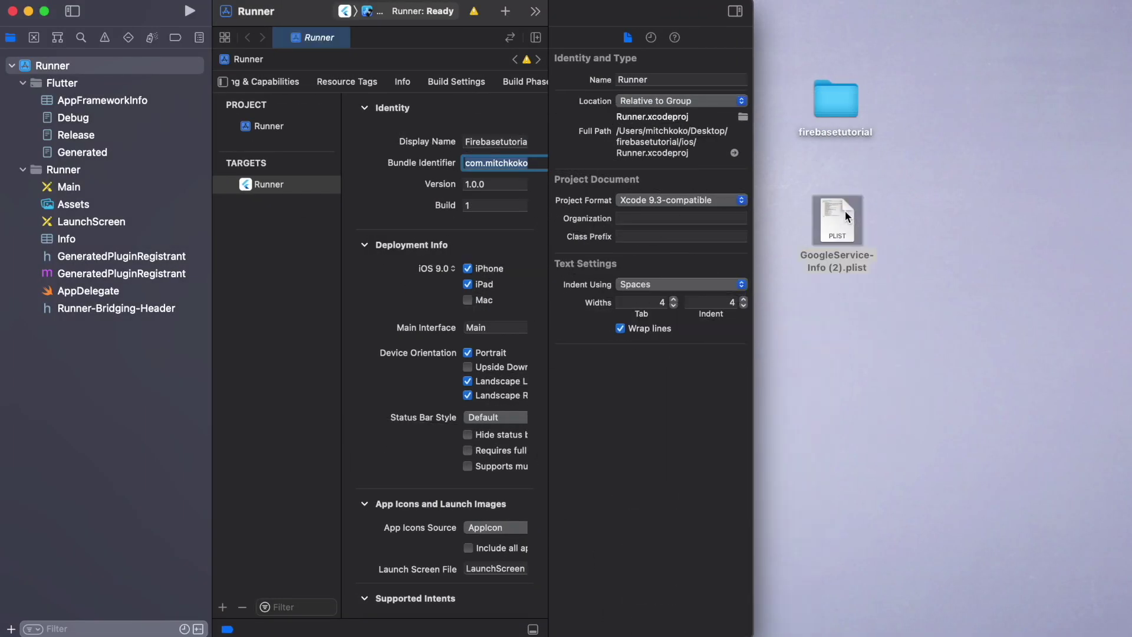
left_click(842, 268)
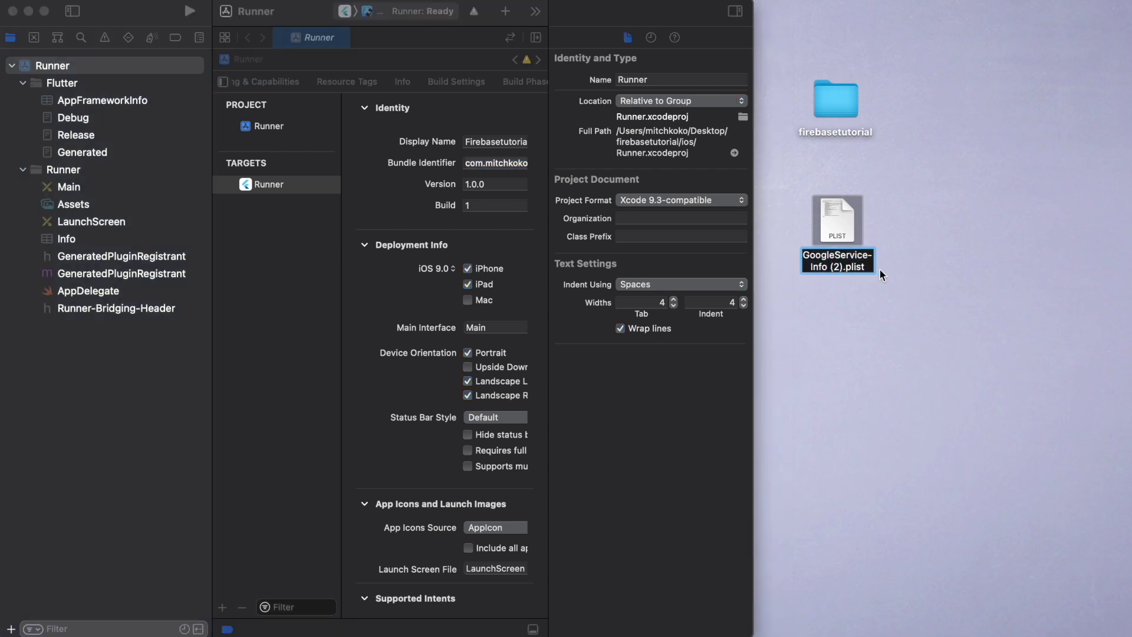
key("BackSpace")
key("BackSpace")
key("BackSpace")
key("BackSpace")
key("Return")
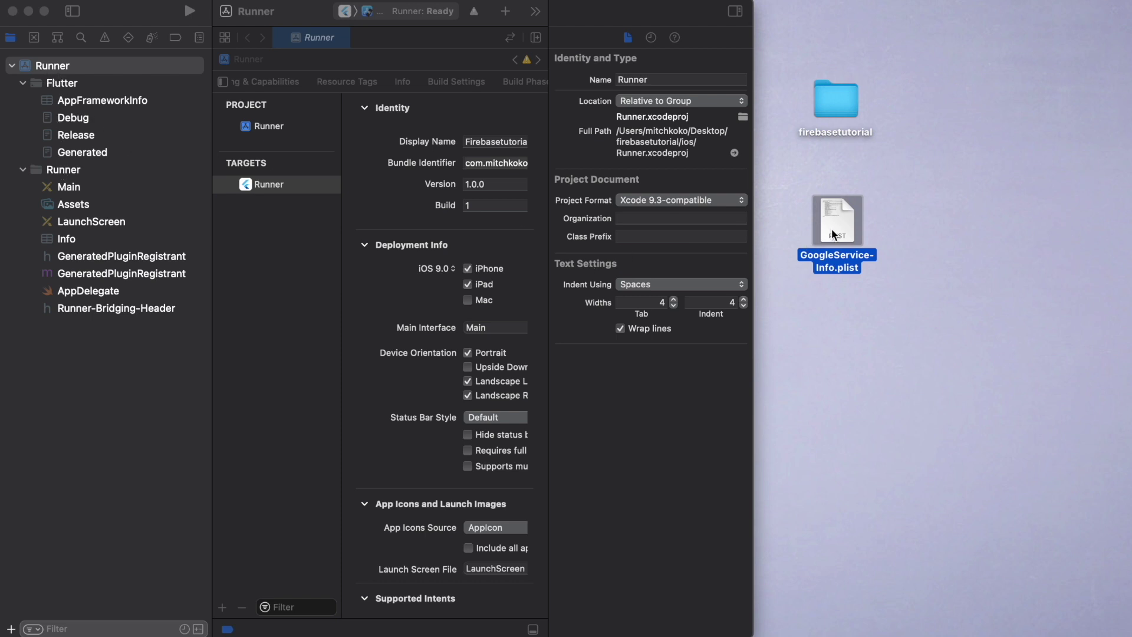
mouse_move(836, 228)
left_mouse_down()
mouse_move(84, 211)
mouse_move(121, 188)
left_mouse_up()
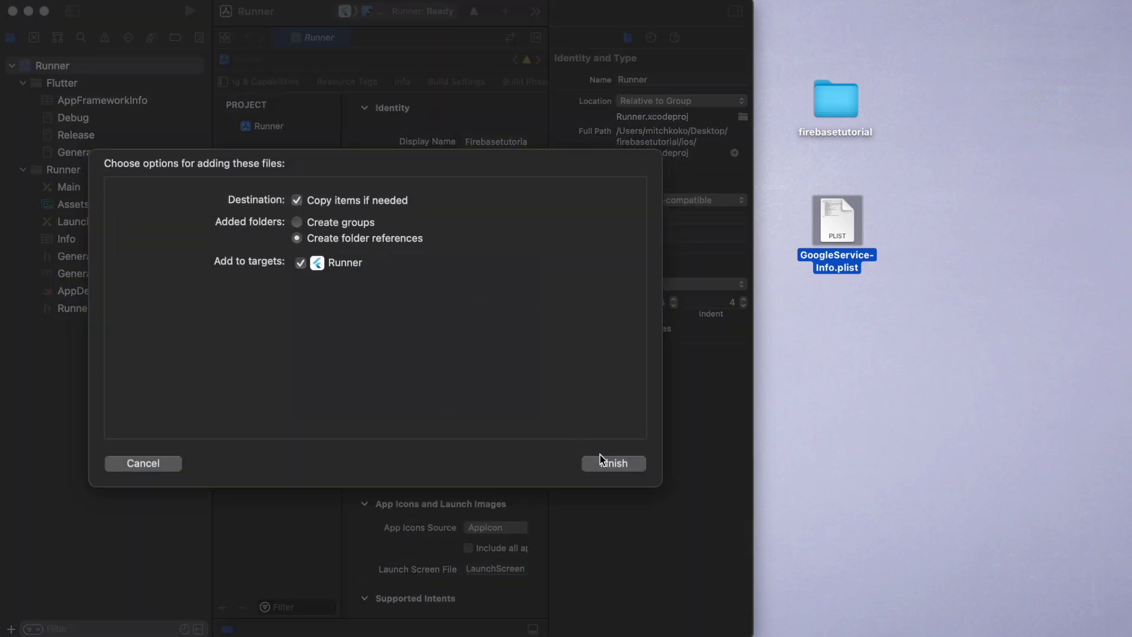
left_click(613, 463)
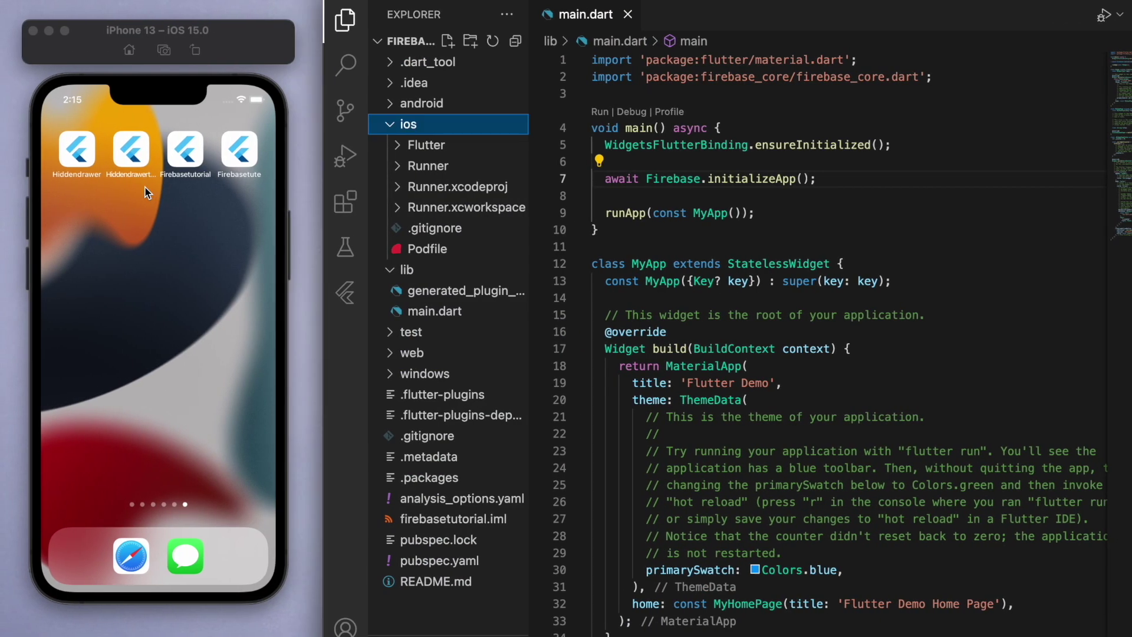
Uncomment platform :ios in ios/Podfile, change '9.0' to '10.0', and save
left_click(429, 250)
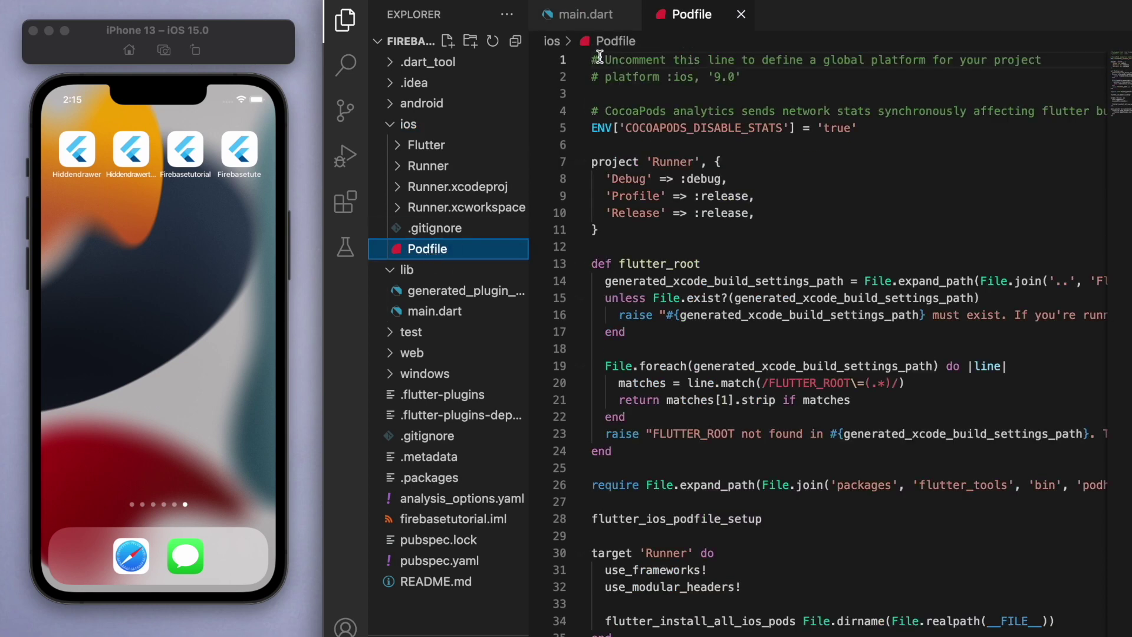
key("BackSpace")
key("BackSpace")
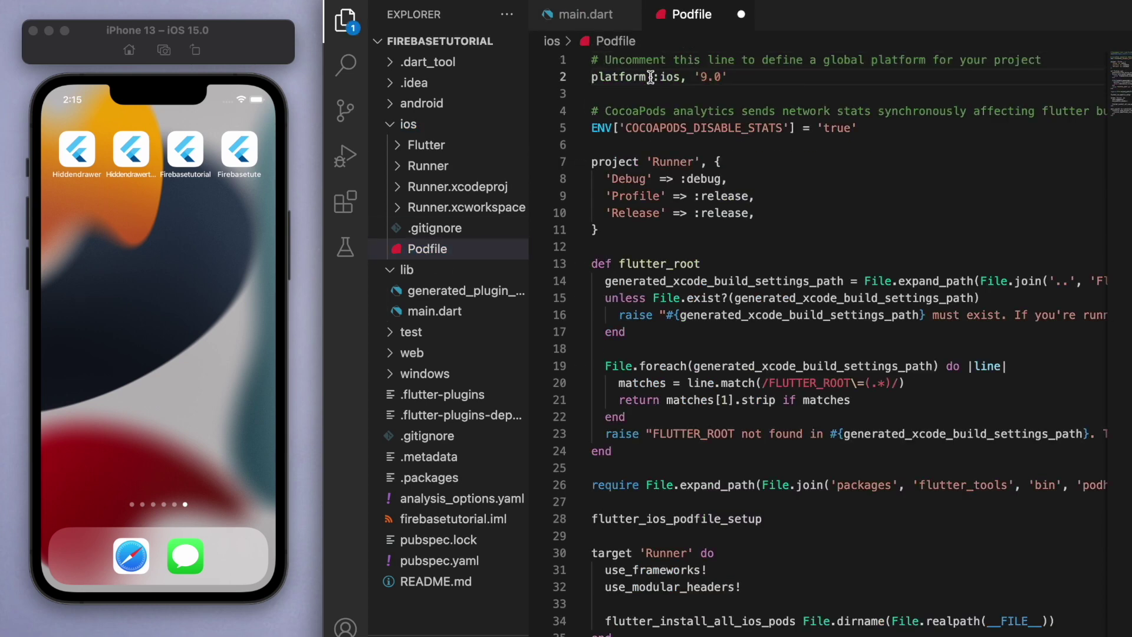
double_click(706, 78)
type("10")
key("cmd+s")
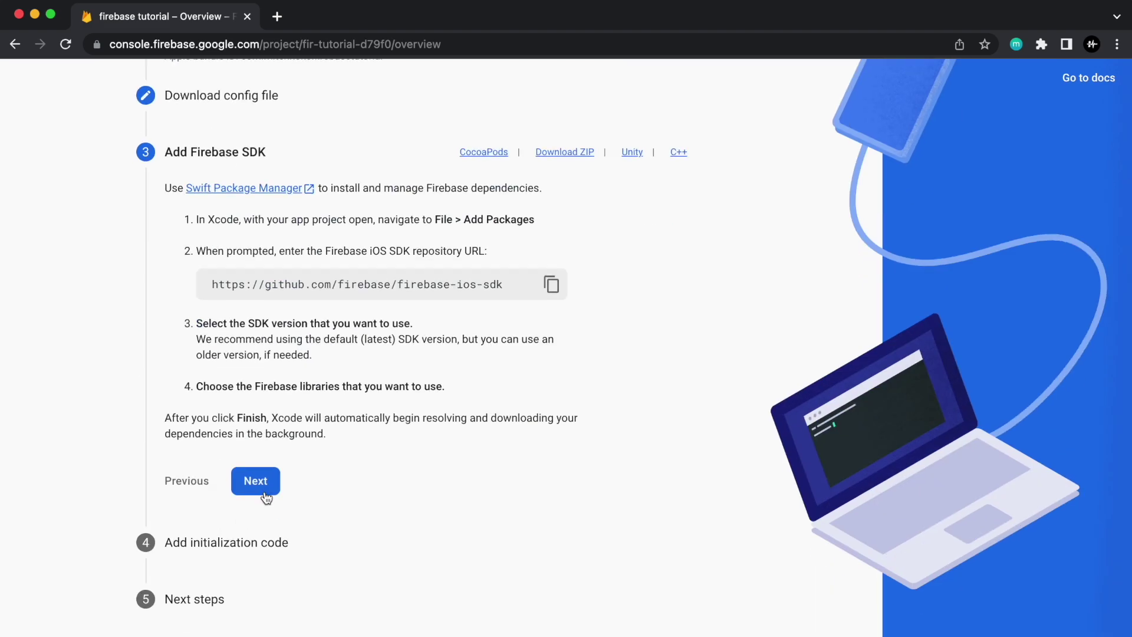
Complete the remaining SDK and initialization steps of the iOS app wizard and continue to the console
left_click(261, 489)
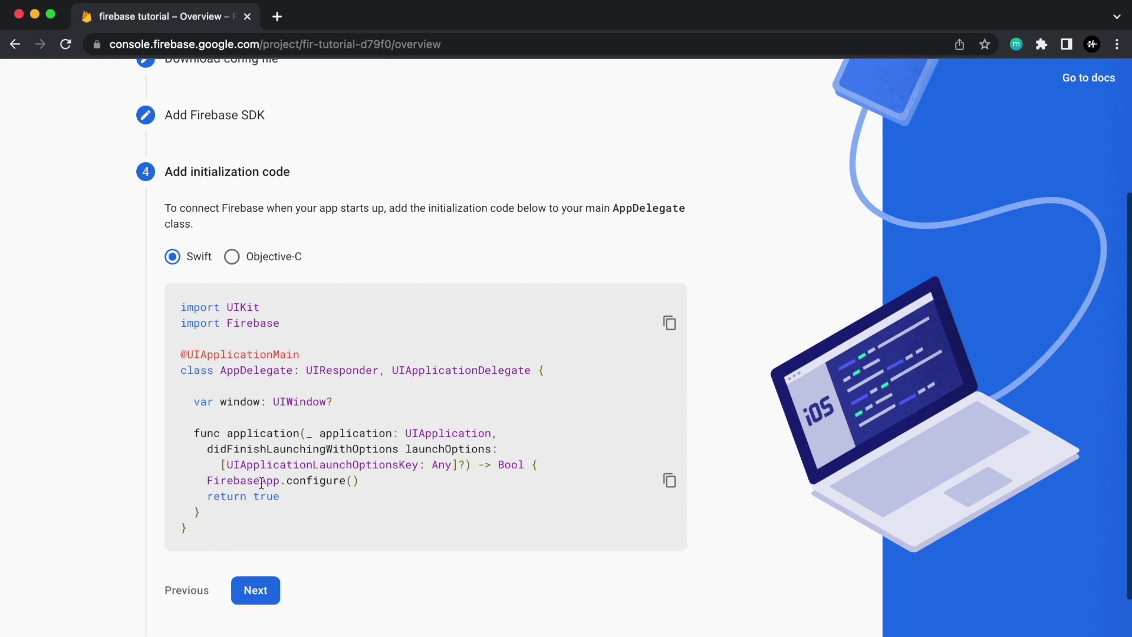
left_click(258, 537)
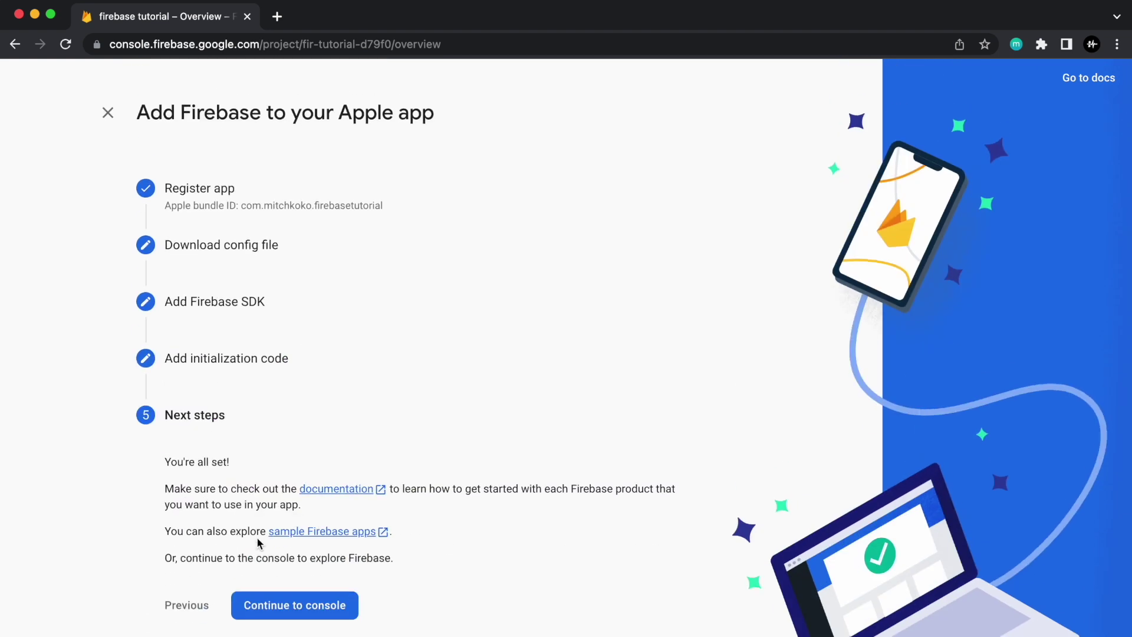
left_click(261, 602)
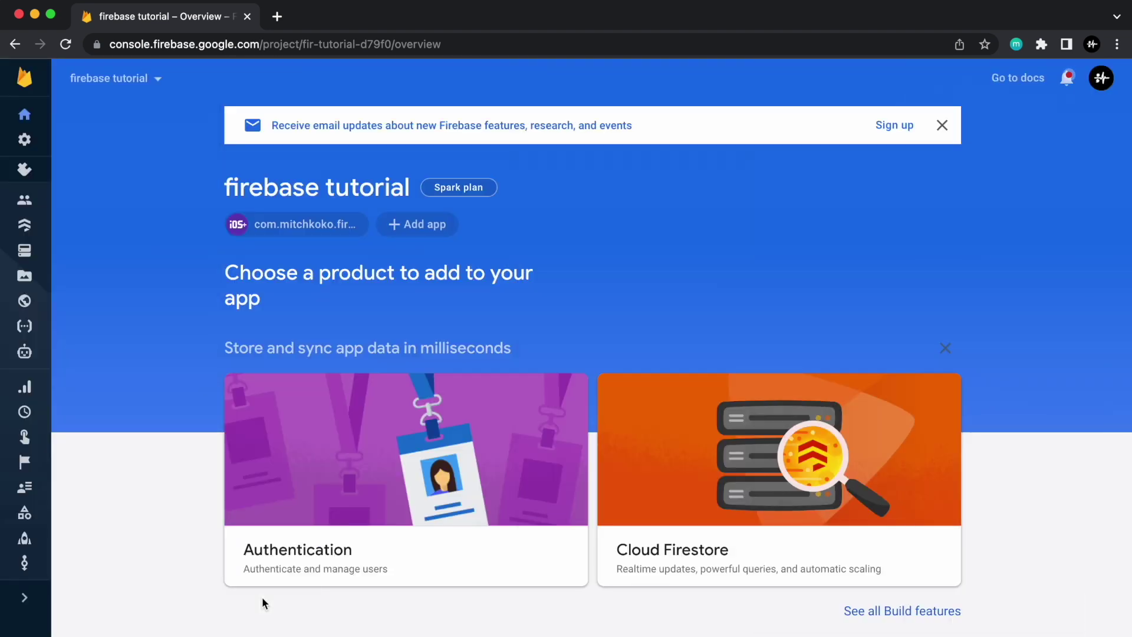
key("ctrl+grave")
type("fl")
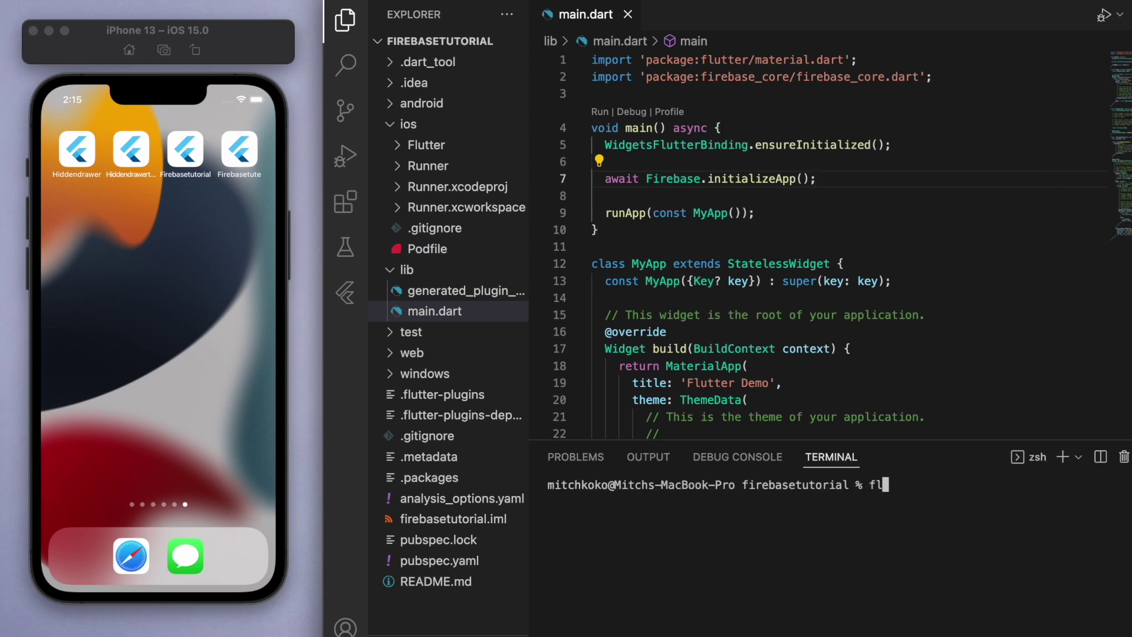
type("utter run")
Launch the Flutter app on the iPhone simulator with 'flutter run'
key("Return")
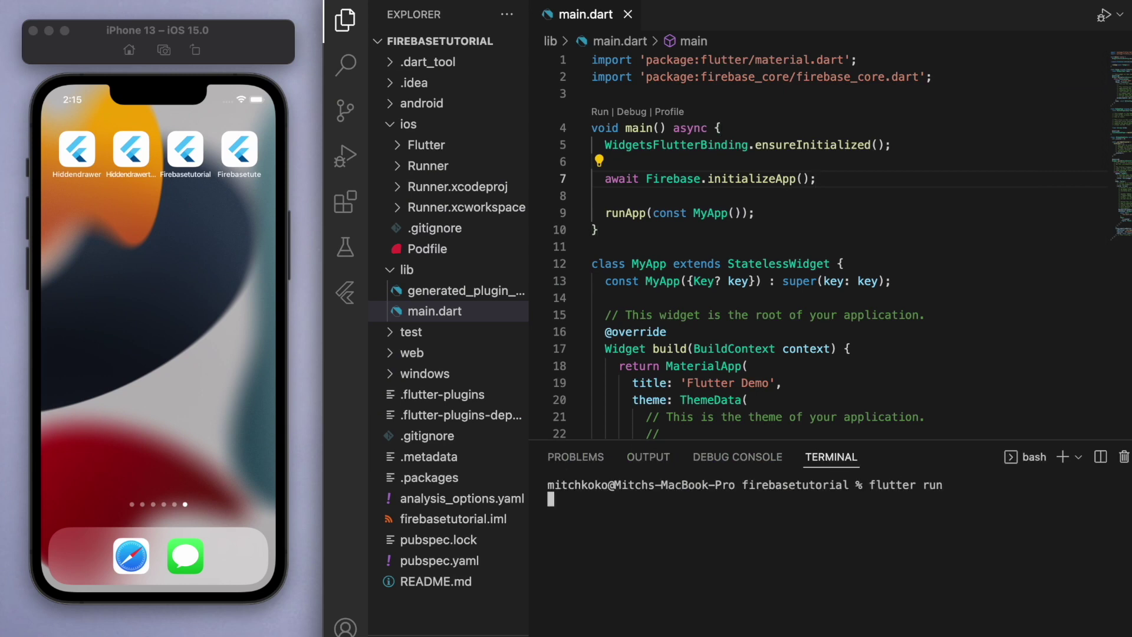